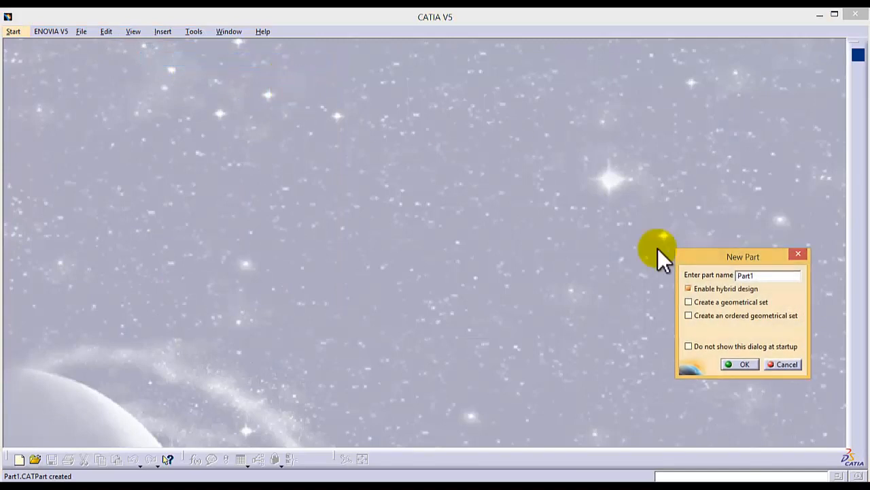
Name the new part "sketching" and create it with hybrid design enabled
double_click(782, 272)
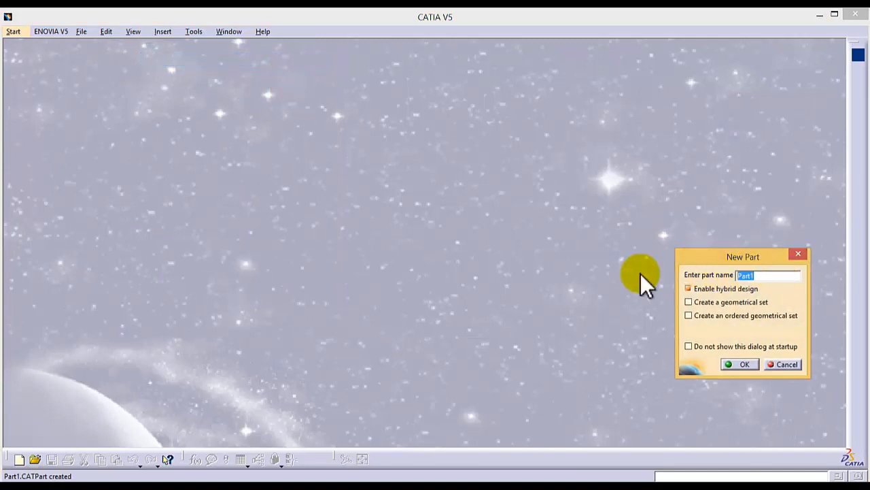
text(Skect)
key(BackSpace)
key(BackSpace)
key(BackSpace)
key(BackSpace)
key(BackSpace)
text(sketching)
click(744, 365)
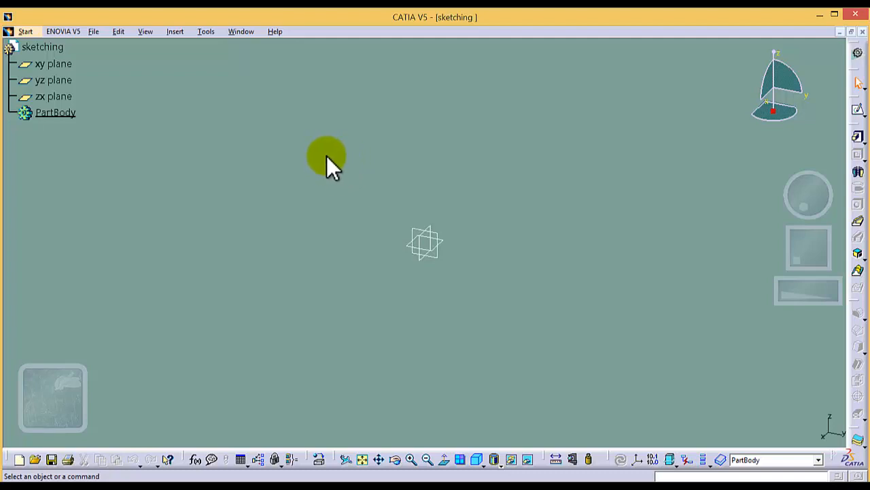
Start a new sketch on the xy plane
click(54, 65)
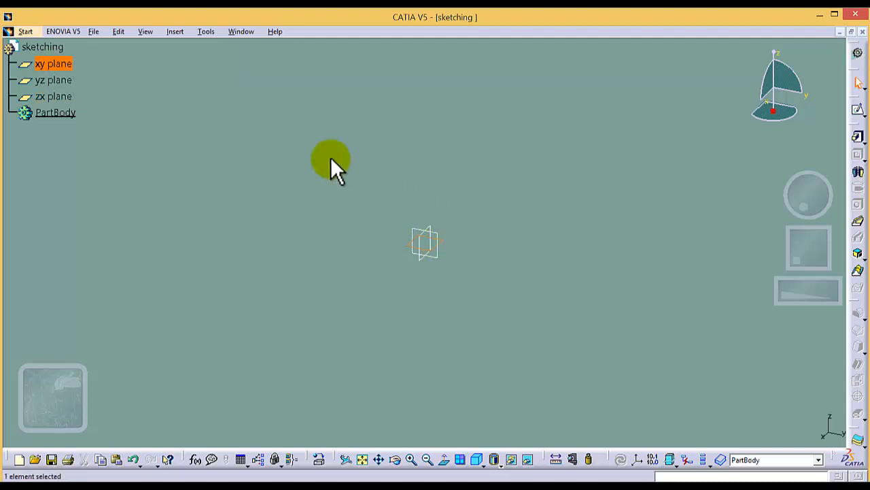
click(331, 160)
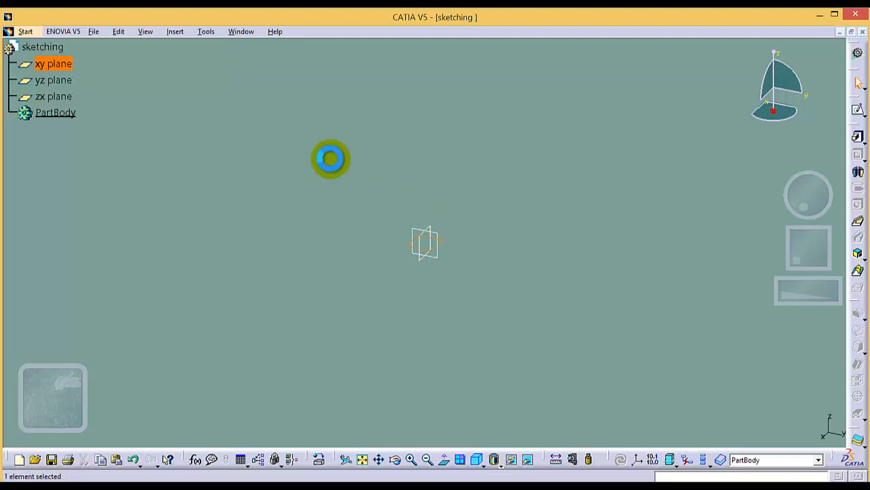
click(443, 240)
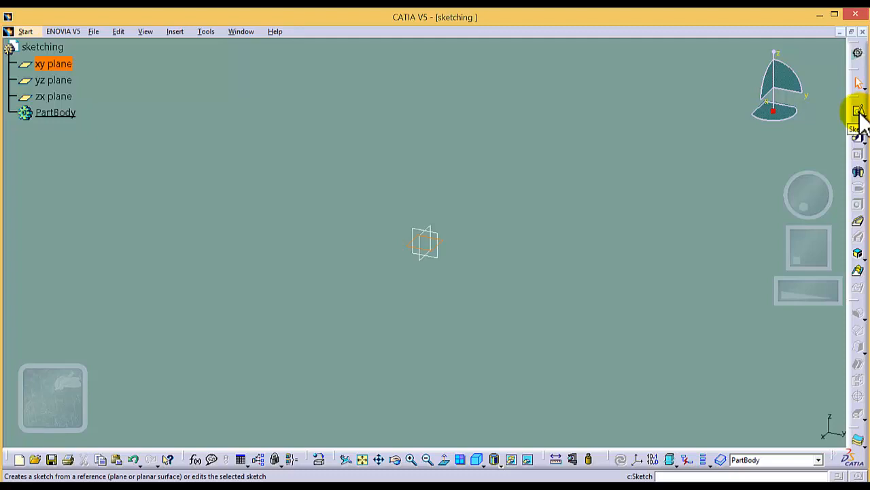
click(860, 115)
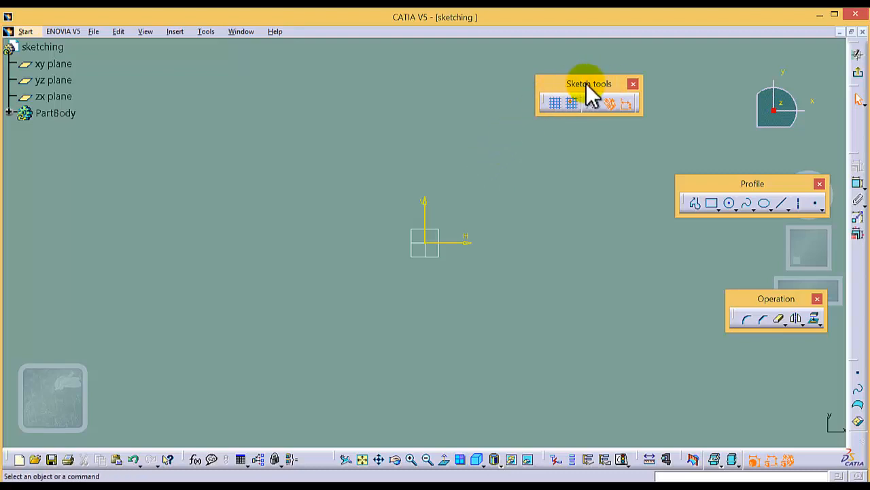
Display the sketcher grid and turn on snapping to grid points
click(556, 104)
click(555, 104)
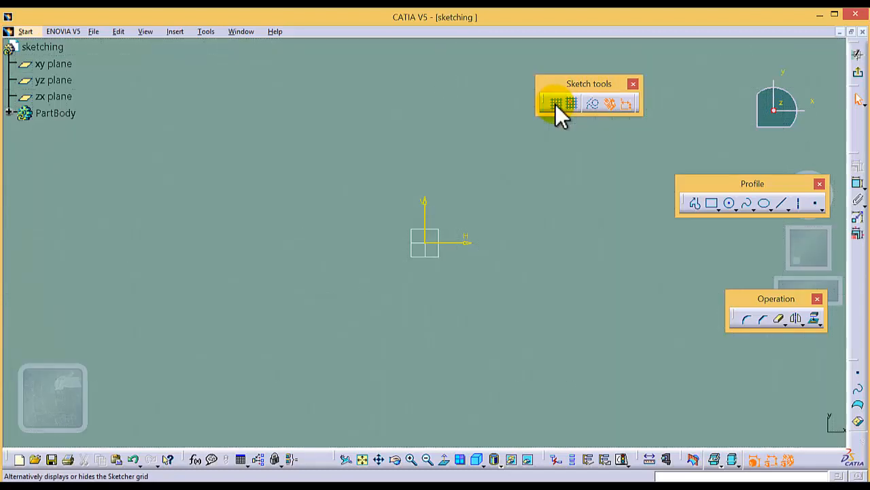
click(555, 104)
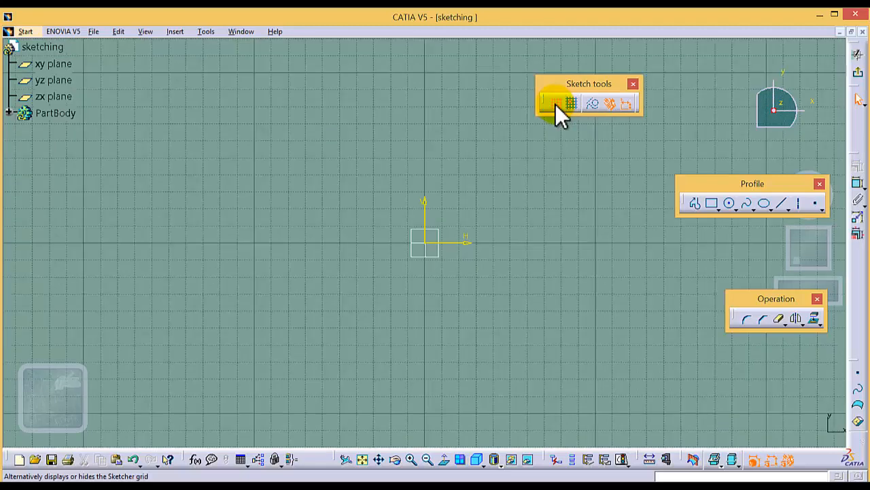
click(556, 104)
click(555, 104)
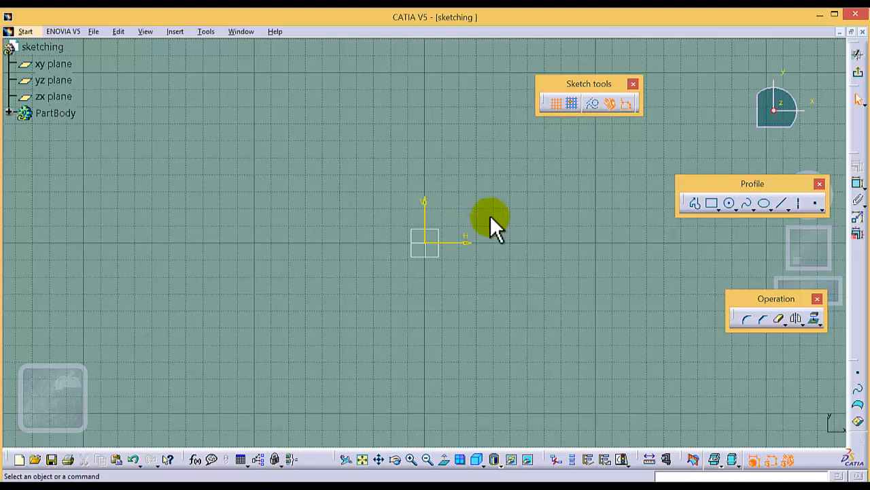
click(570, 103)
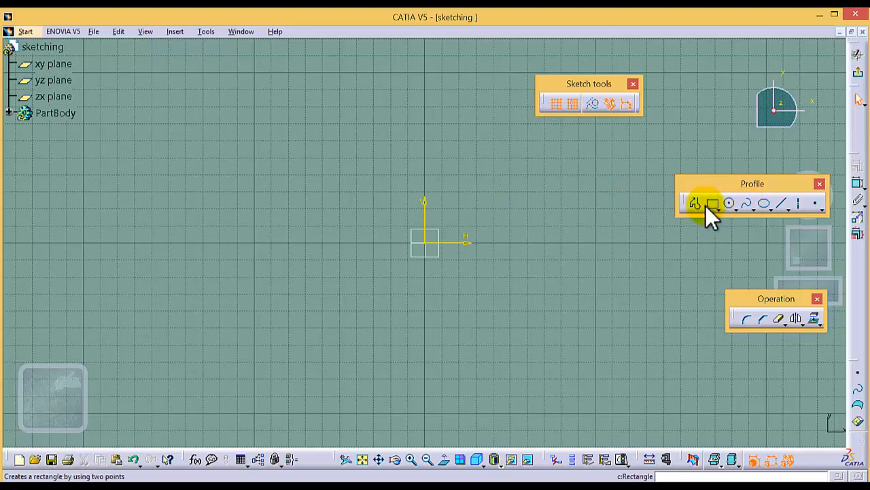
click(781, 203)
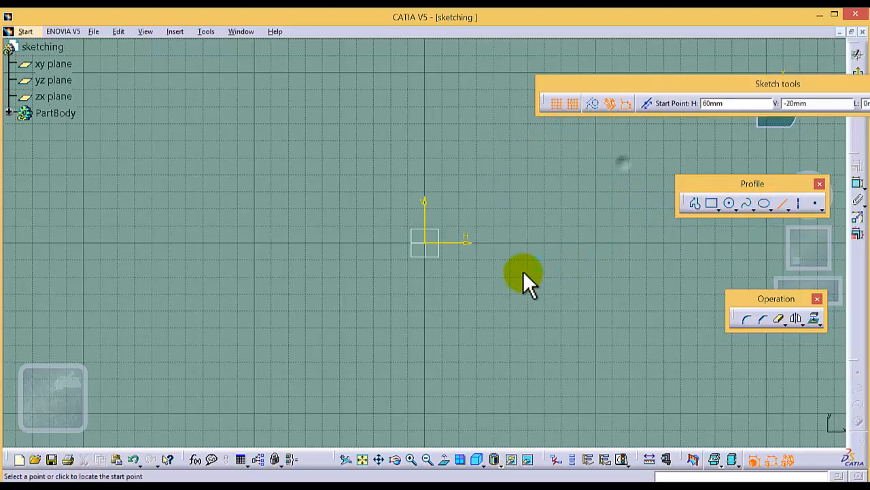
click(426, 242)
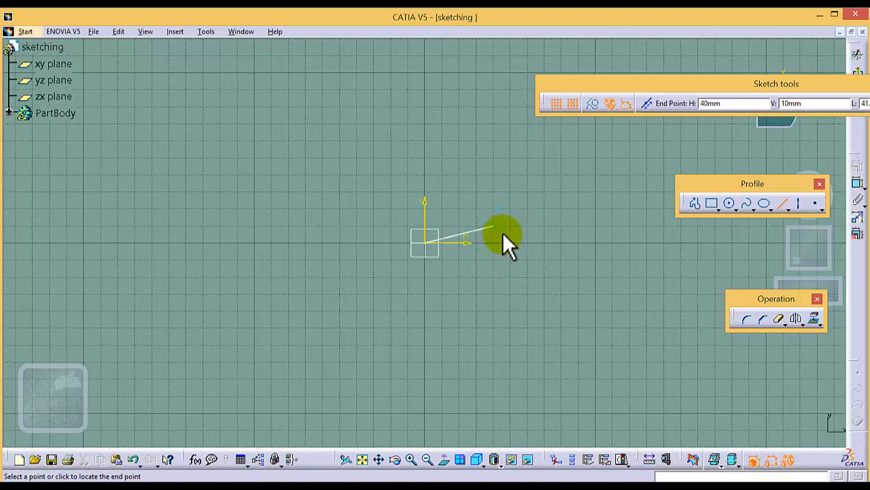
click(508, 226)
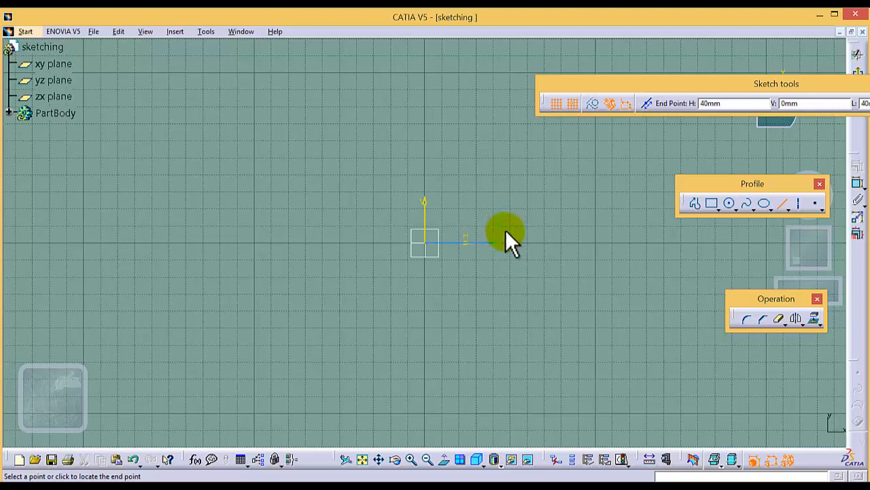
click(573, 104)
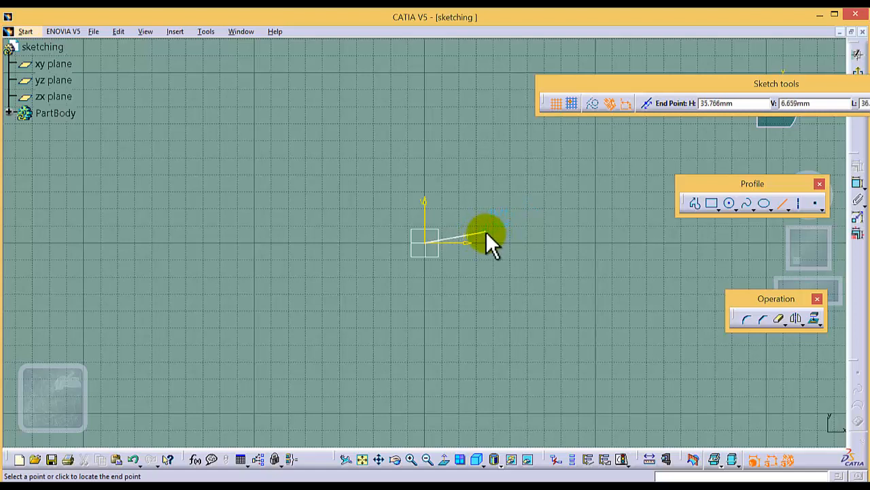
click(574, 103)
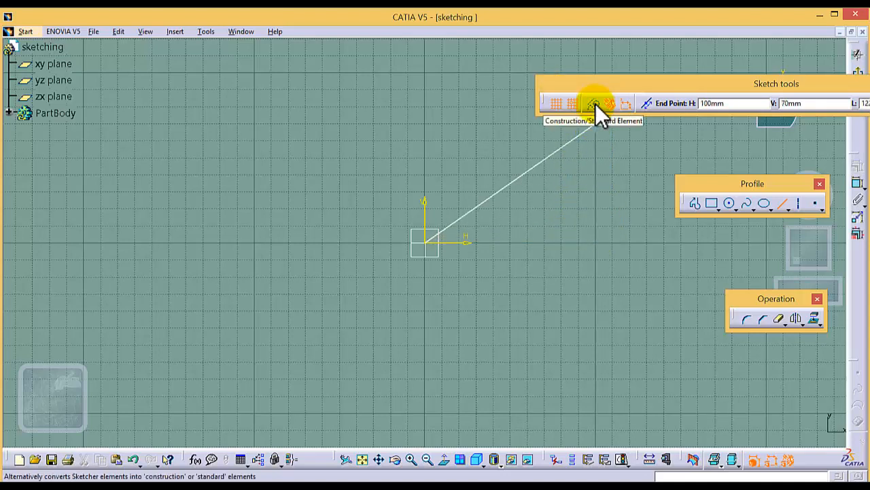
click(582, 196)
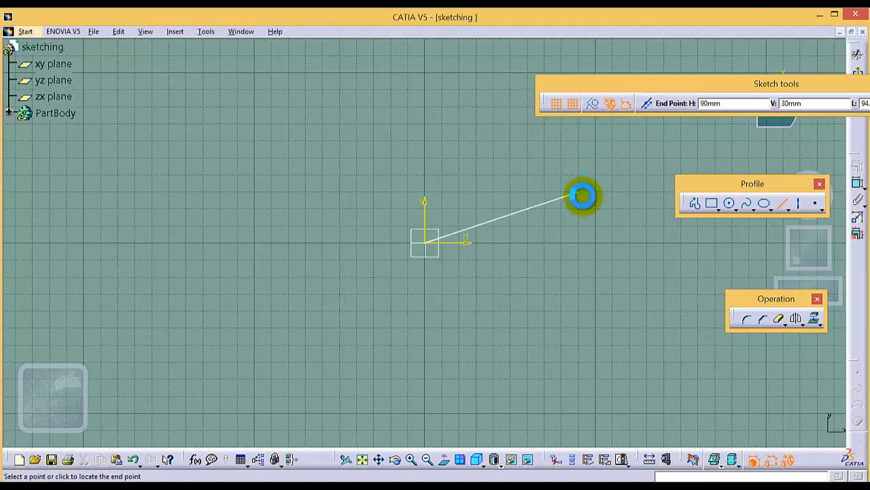
key(Escape)
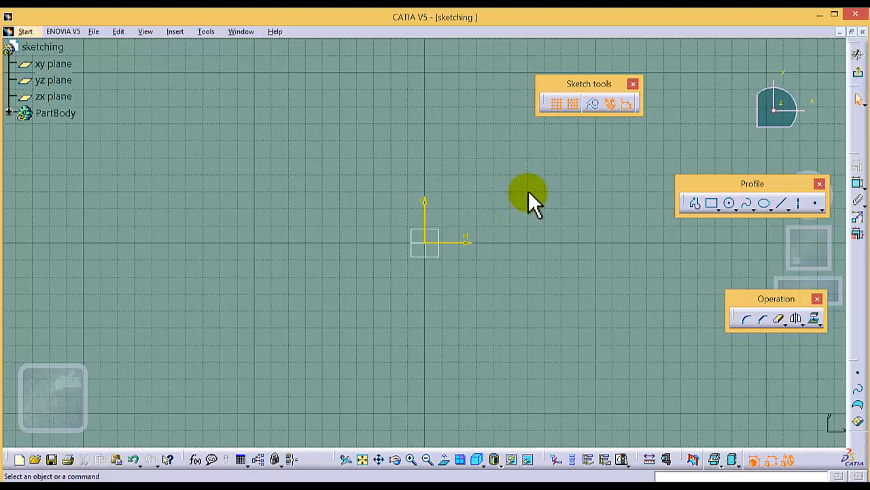
Draw a rectangle about 80 mm wide and 40 mm high with its lower-left corner on the sketch origin
click(712, 202)
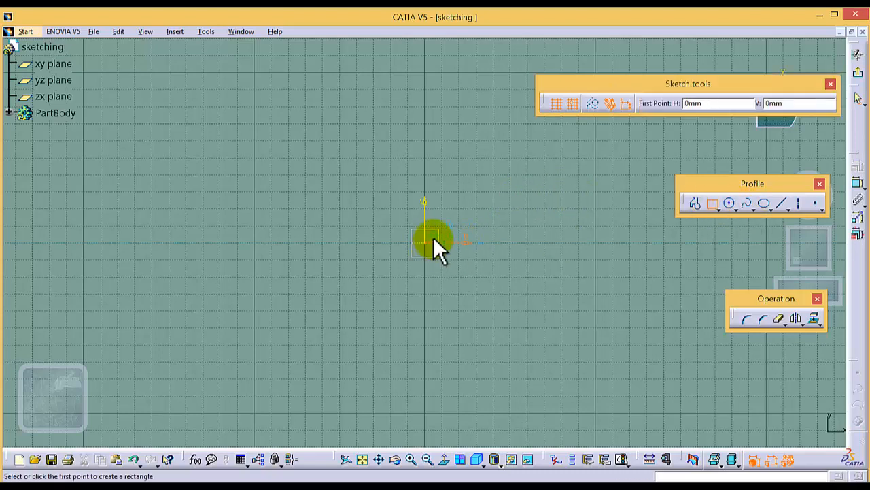
click(429, 236)
click(565, 176)
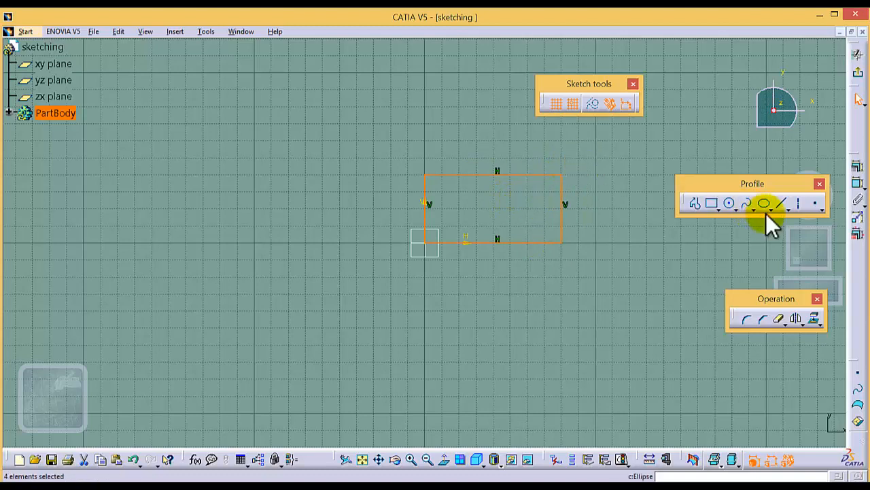
Draw a vertical line between the midpoints of the rectangle's upper and lower edges and convert it to a construction element
click(780, 201)
click(494, 175)
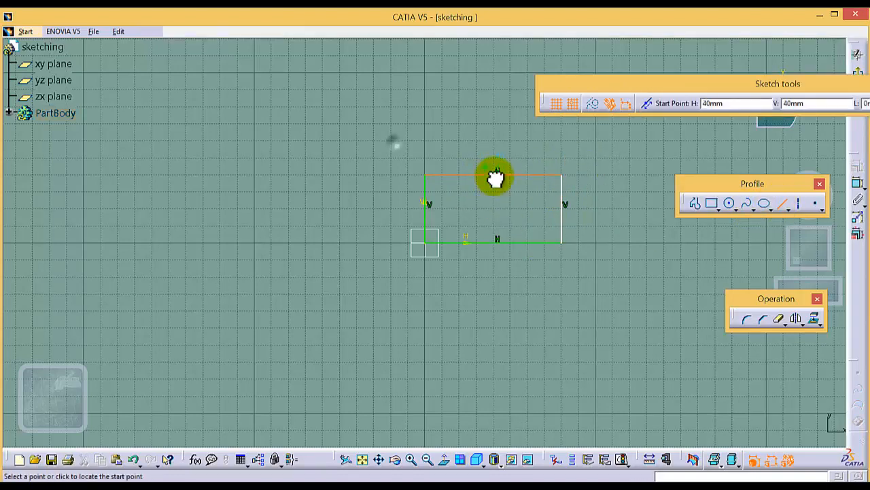
click(494, 240)
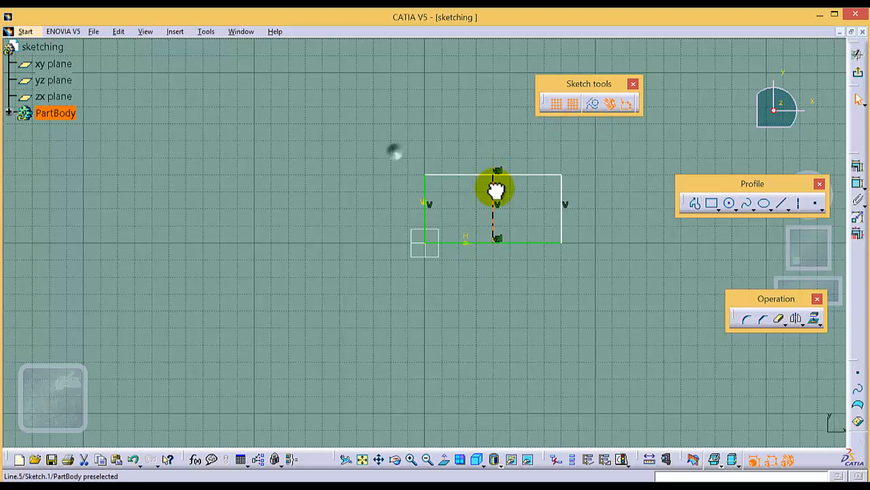
click(594, 103)
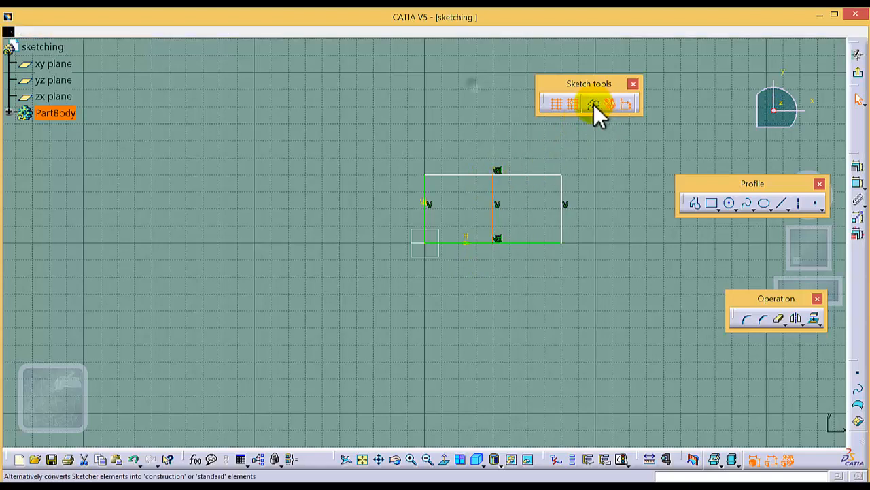
click(468, 204)
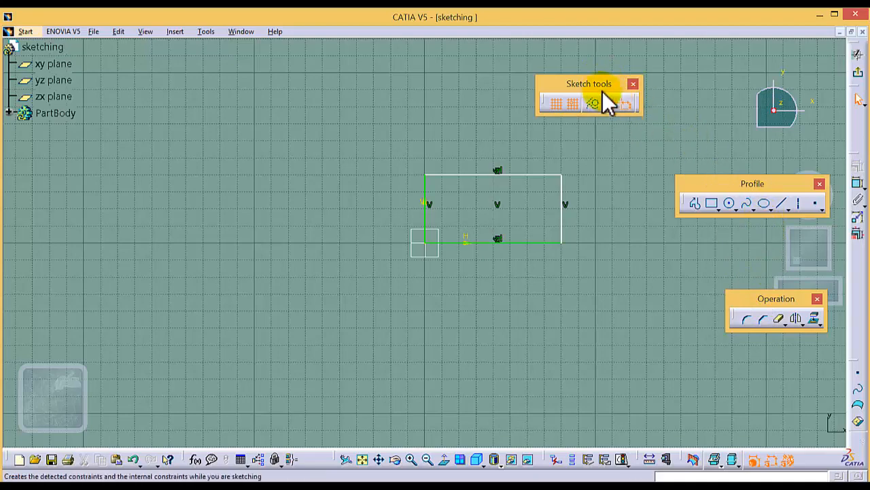
Dock the floating Sketch tools toolbar above the drawing area
drag(594, 34, 595, 28)
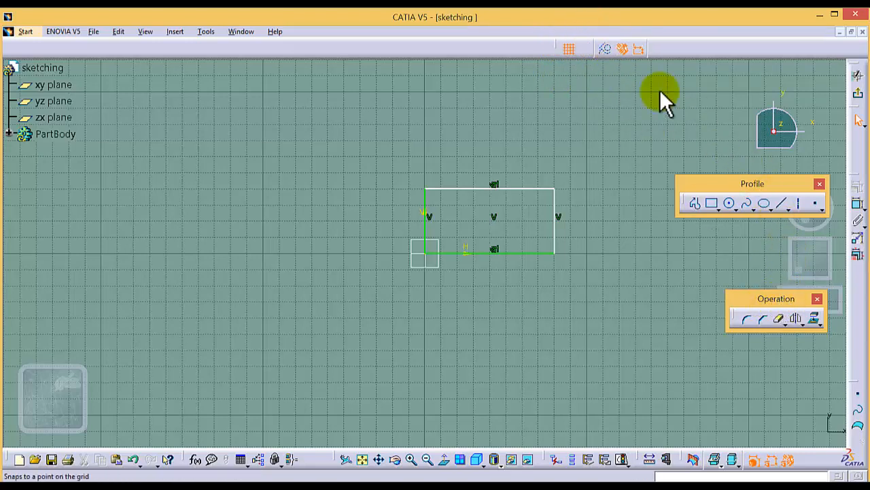
Hide the Operation toolbar, display it again and reposition it as a floating toolbar
right_click(709, 204)
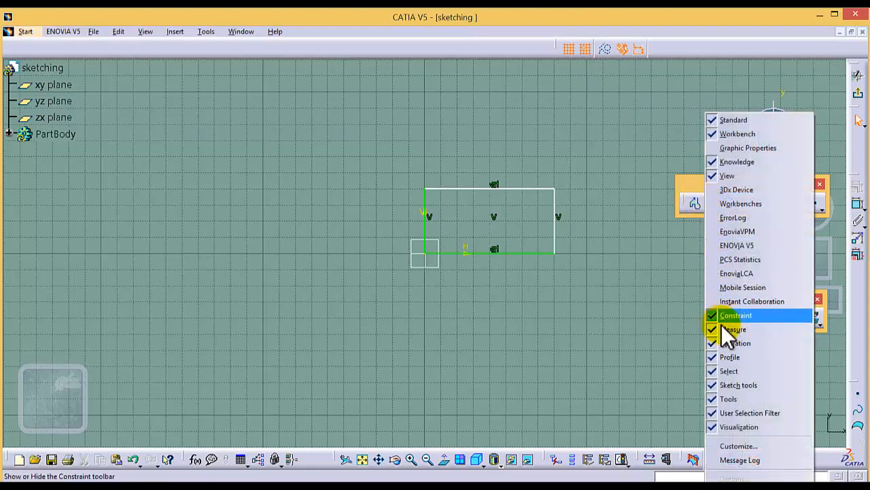
click(715, 344)
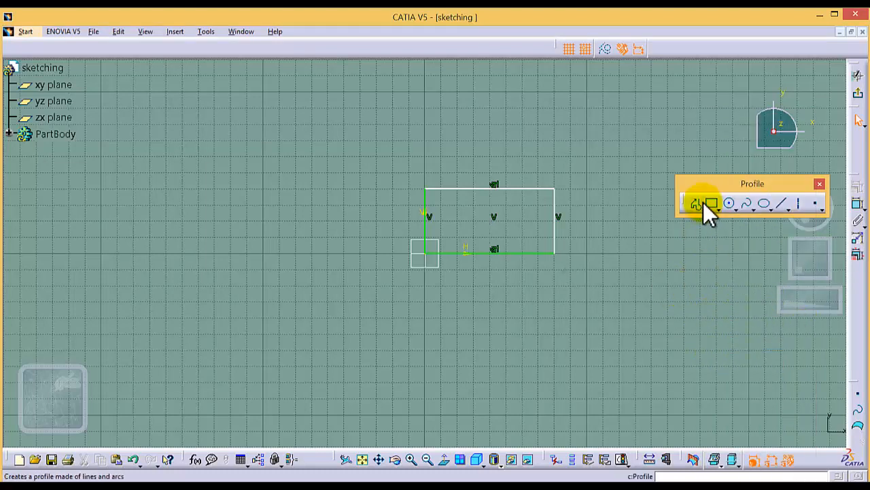
right_click(705, 200)
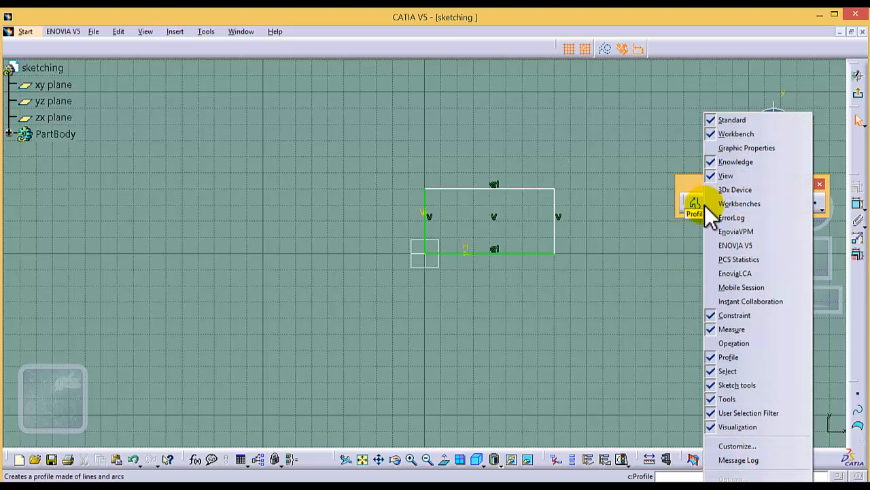
click(725, 343)
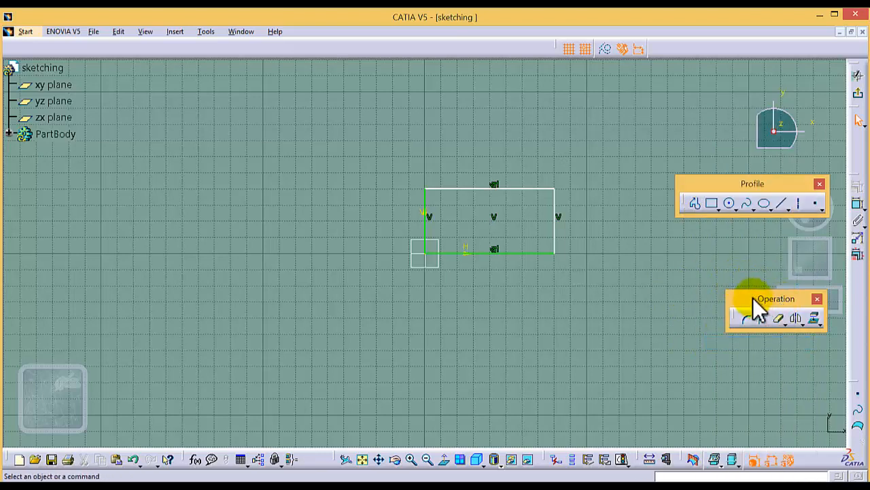
mouse_move(753, 299)
mouse_down()
mouse_move(750, 310)
mouse_move(763, 307)
mouse_move(735, 316)
mouse_move(731, 299)
mouse_up()
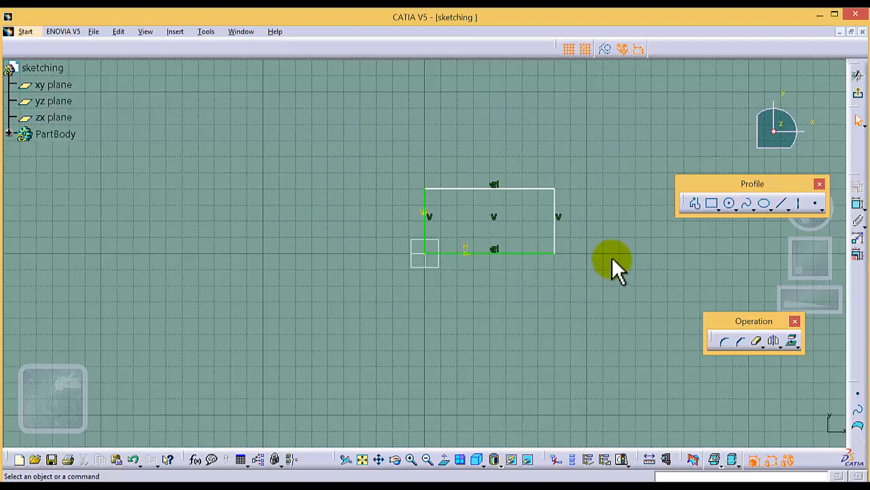
Change the display background colour to black in the visualization options
click(205, 31)
click(200, 132)
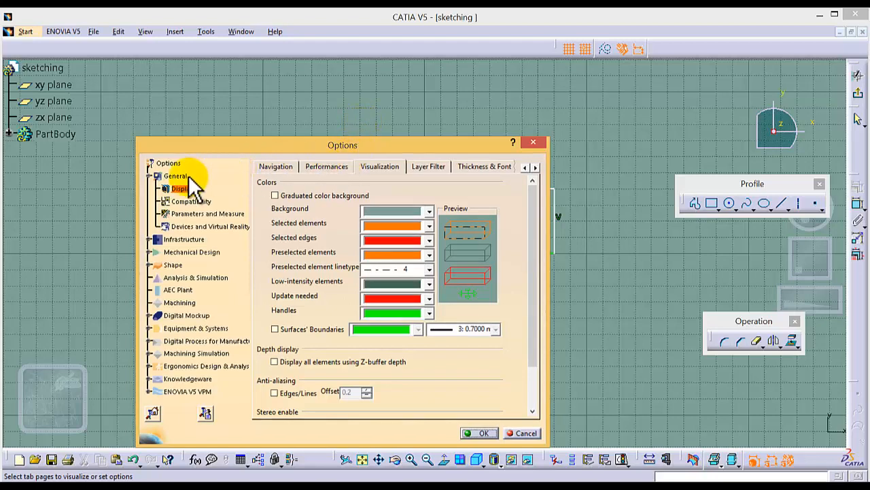
click(183, 188)
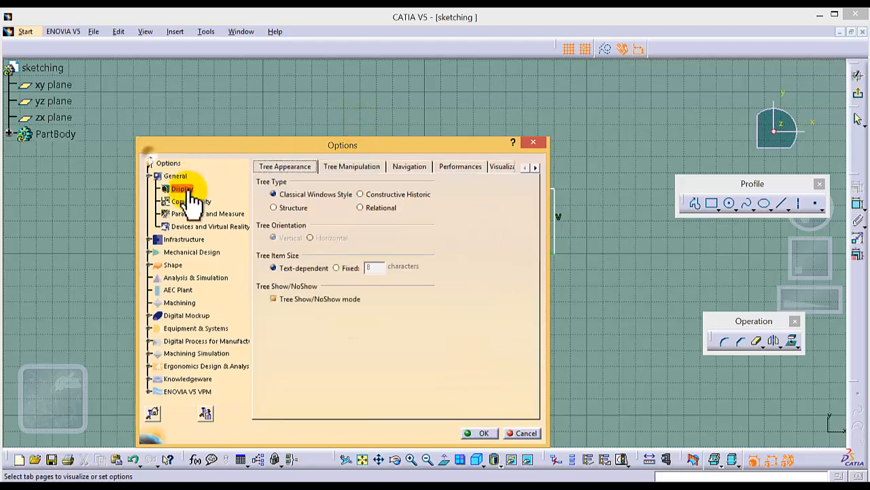
click(535, 167)
click(535, 167)
click(535, 167)
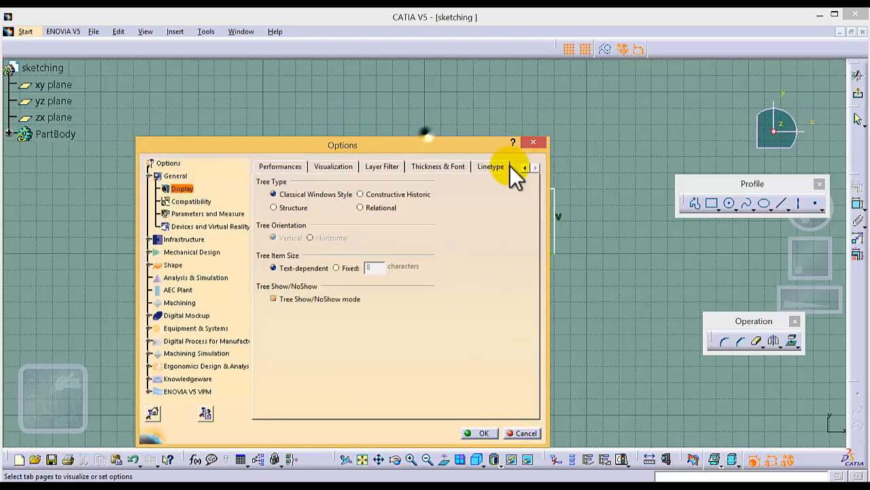
click(324, 166)
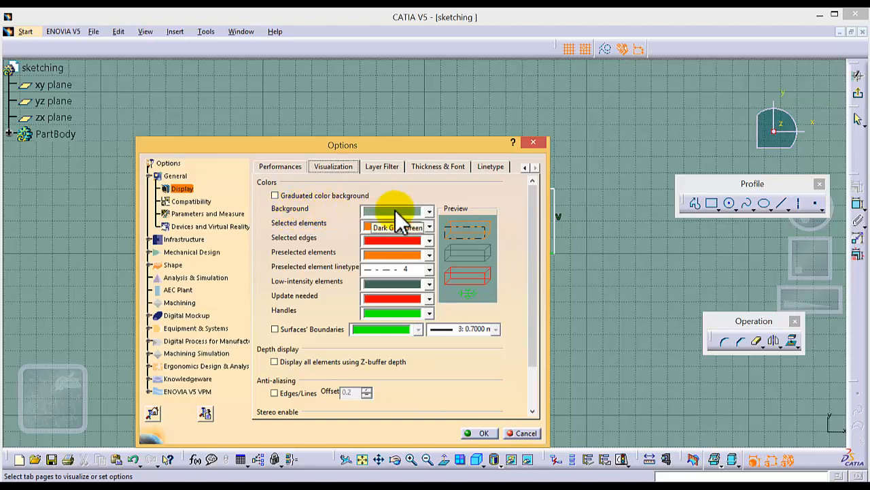
click(430, 211)
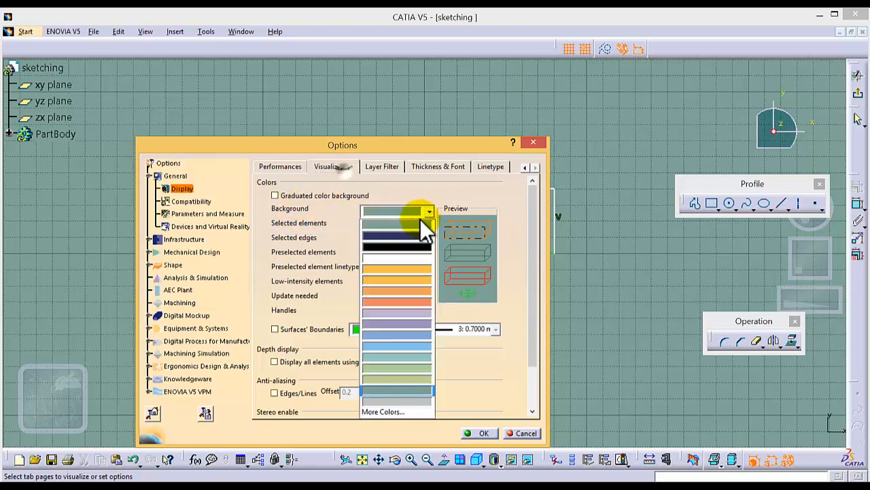
click(393, 258)
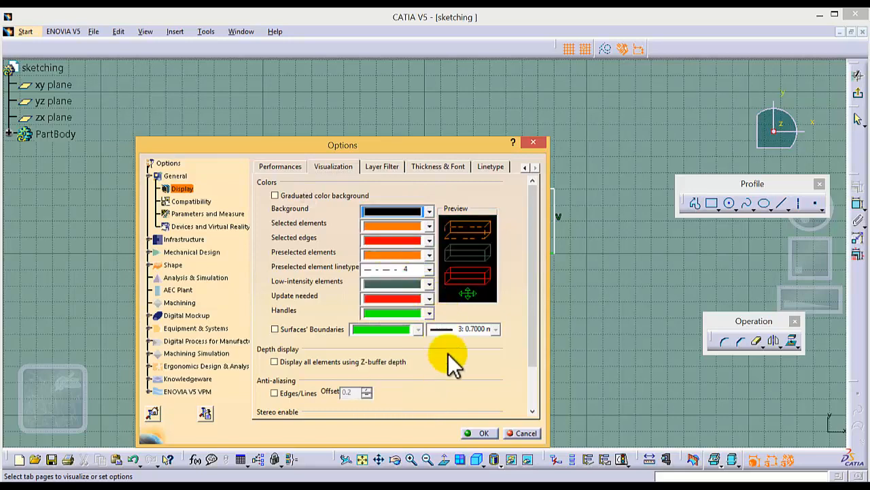
click(479, 433)
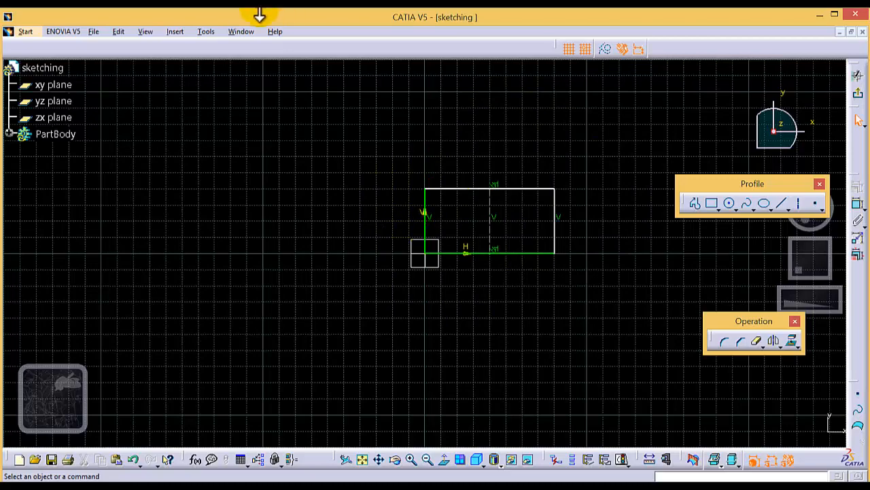
Review the colour settings in the display visualization options
click(211, 33)
click(177, 133)
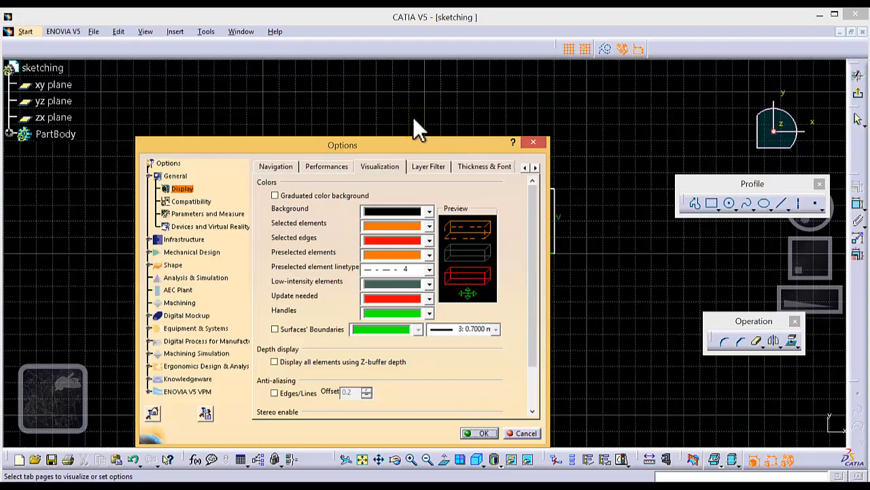
click(533, 141)
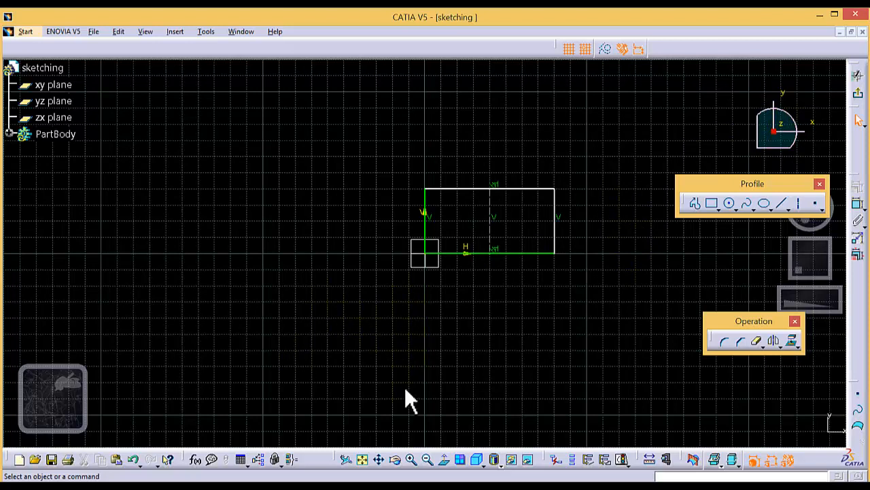
Undo the construction line and the rectangle, trying Redo once on the rectangle, to empty the sketch
click(135, 460)
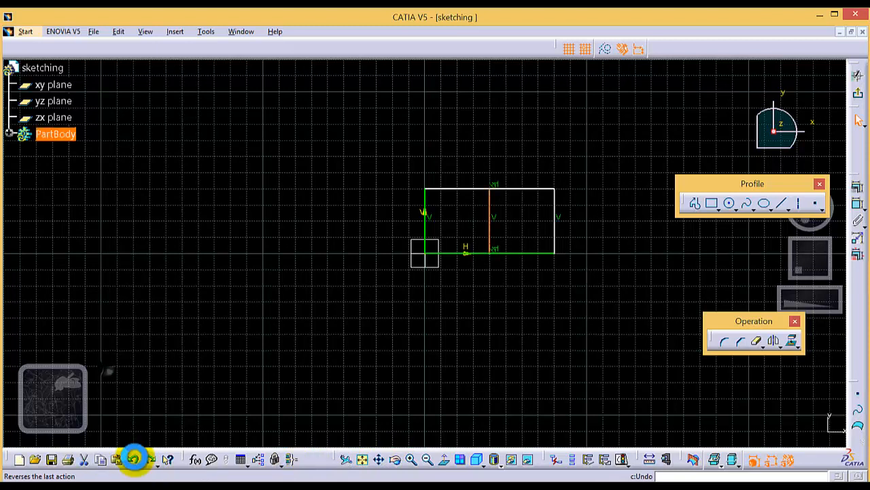
click(134, 461)
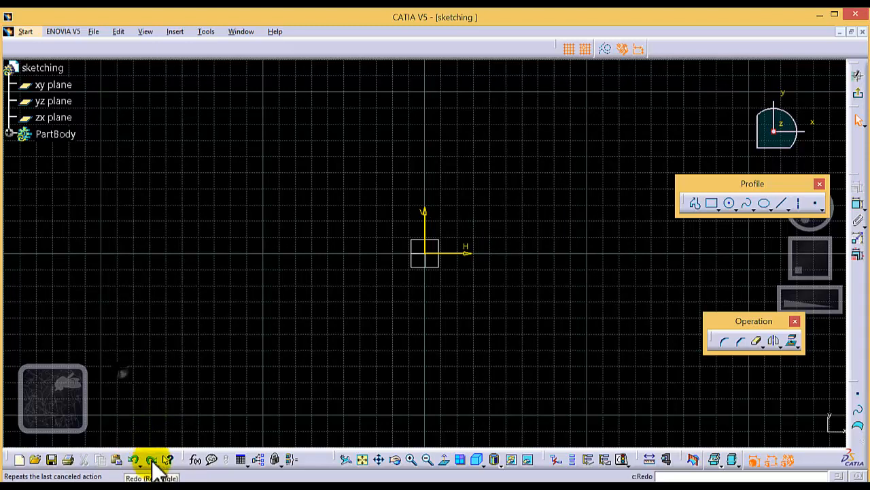
click(151, 461)
click(134, 460)
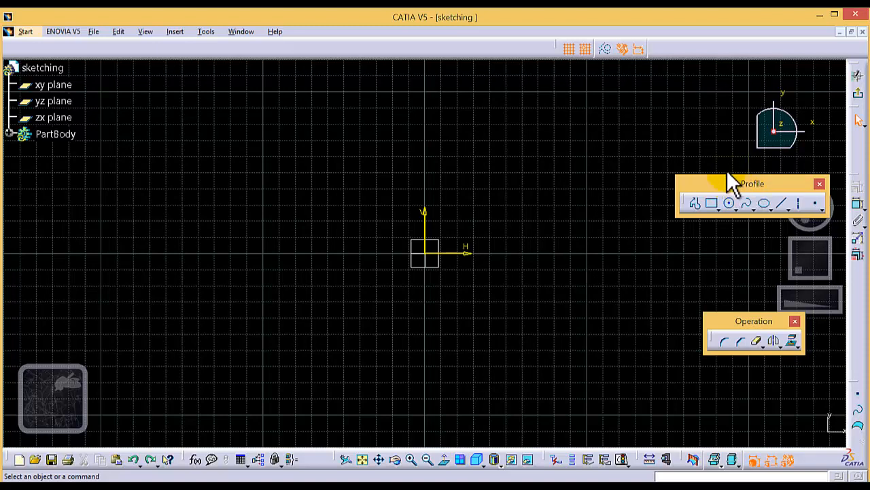
Draw a closed seven-sided profile from the origin, beginning with an 80 mm horizontal line and a 60 mm vertical line
click(695, 202)
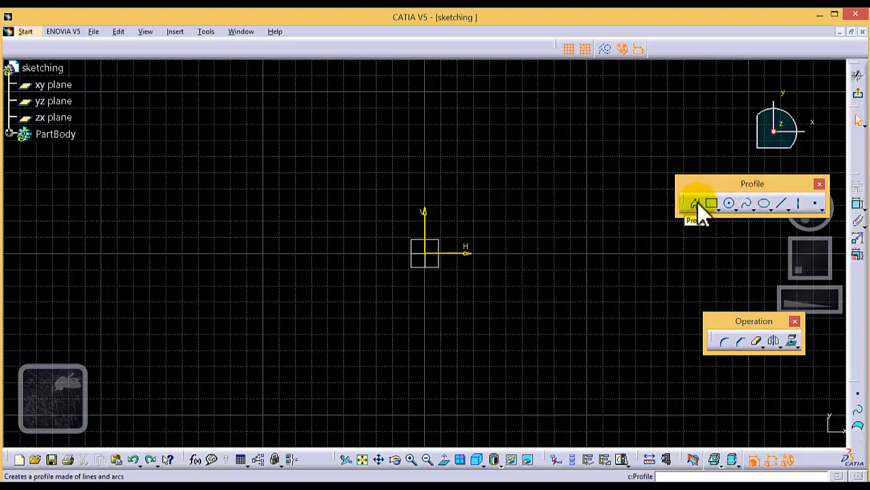
click(704, 201)
click(699, 206)
click(696, 203)
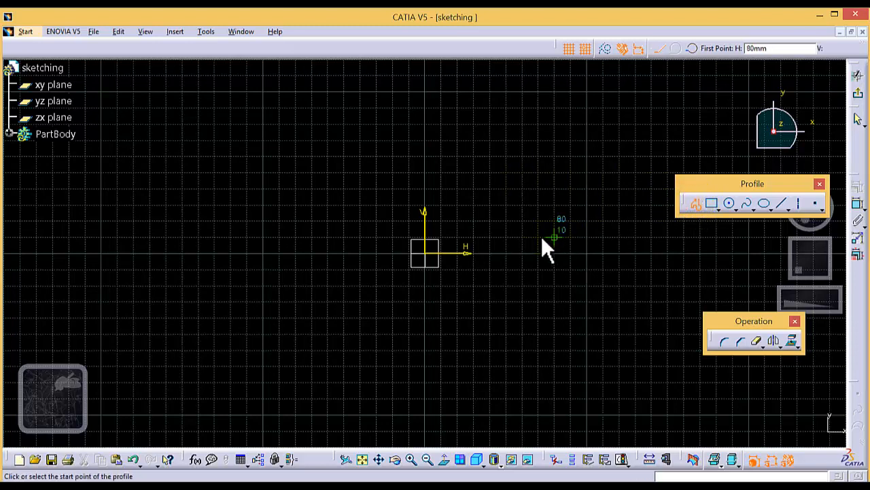
click(427, 253)
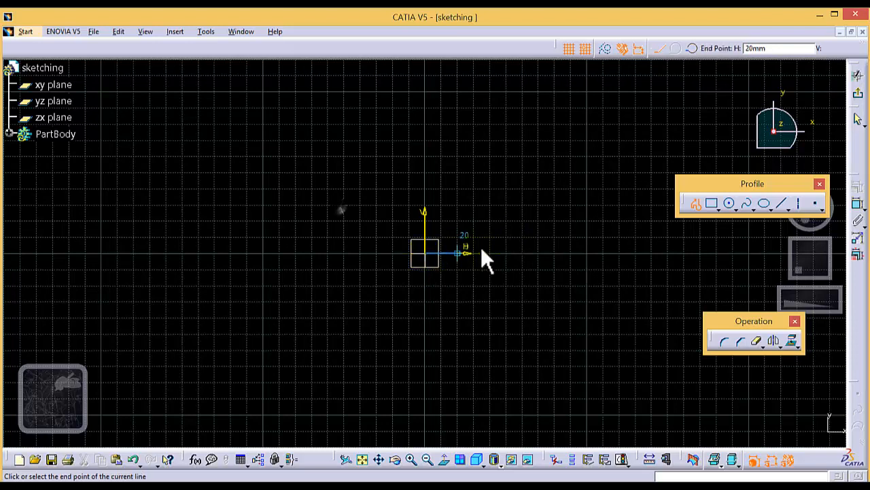
click(551, 251)
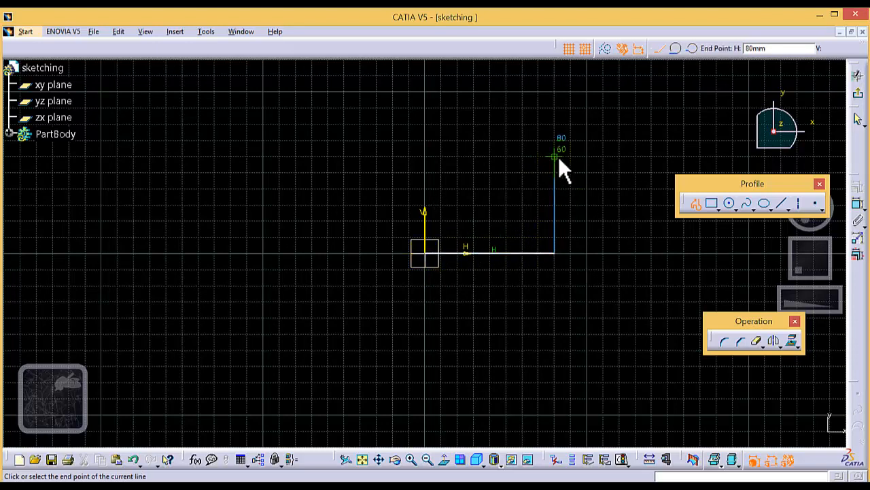
click(554, 156)
click(495, 171)
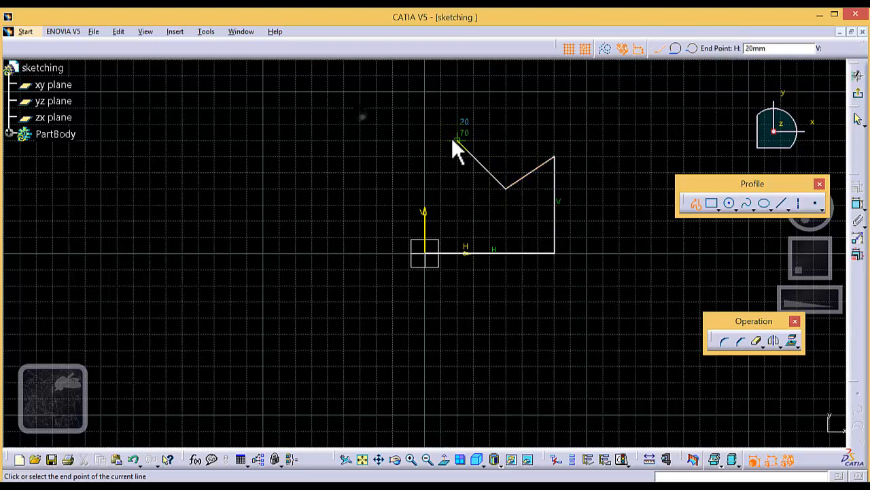
click(454, 140)
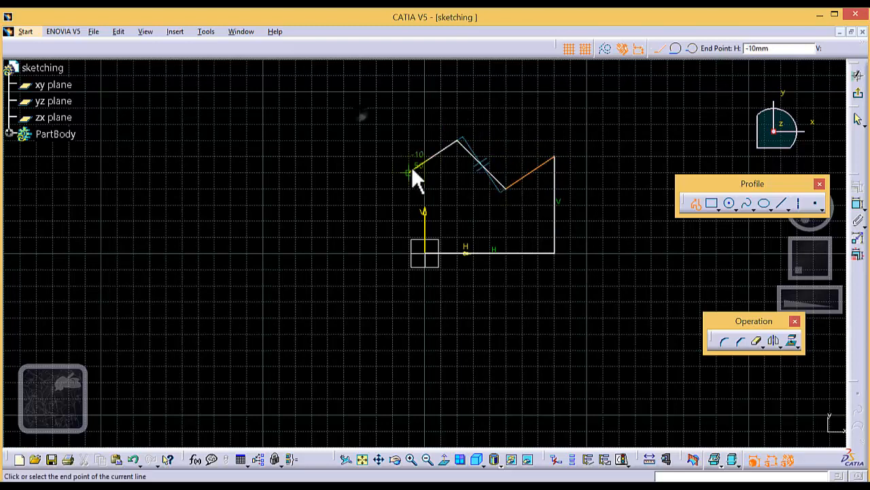
click(345, 214)
click(376, 302)
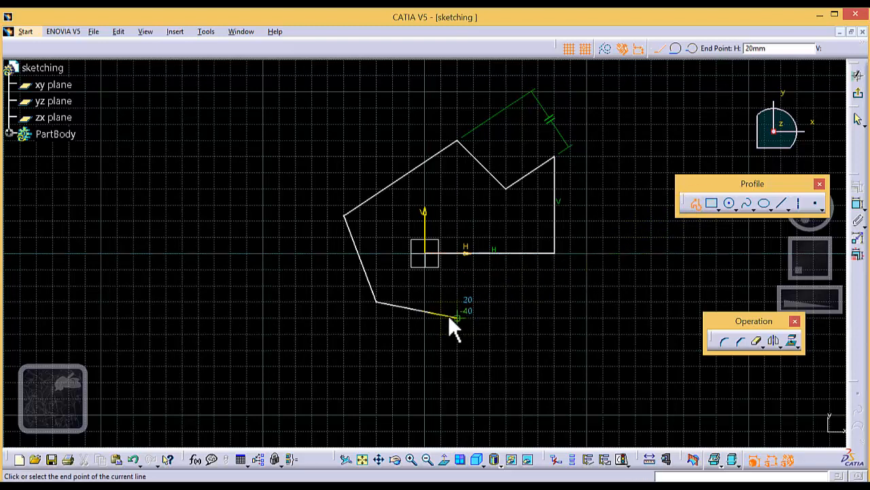
click(422, 253)
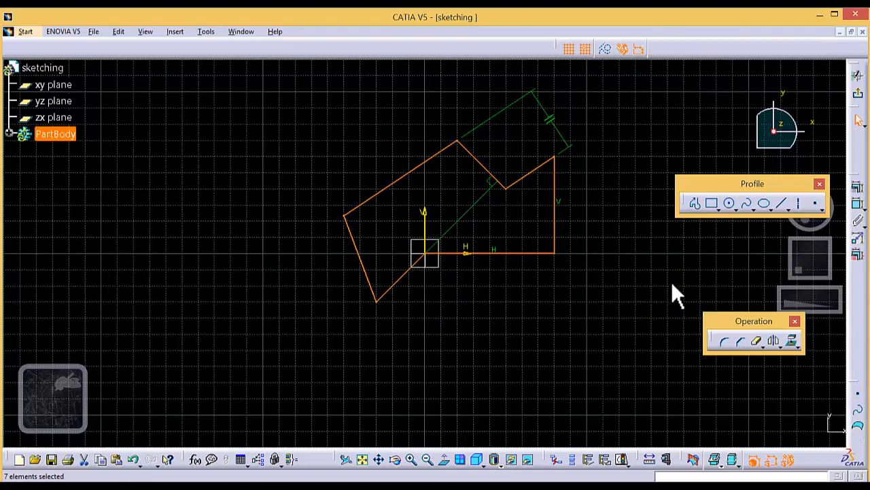
Undo the seven-sided profile
click(134, 460)
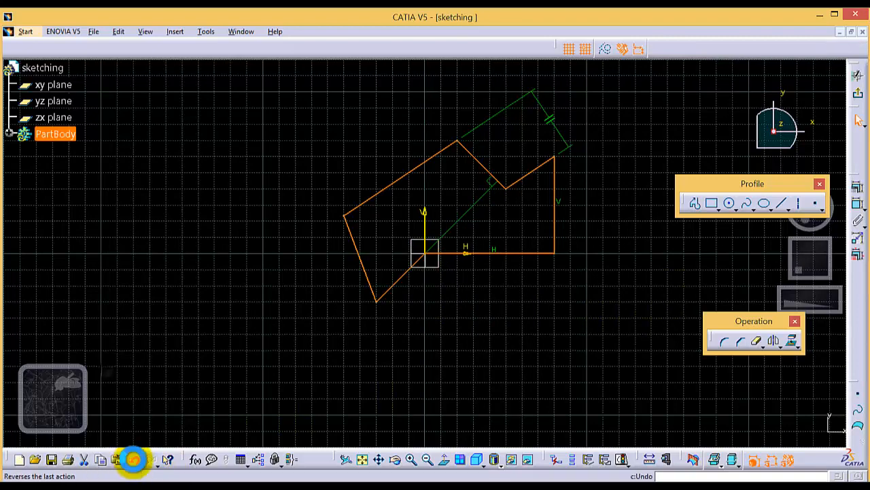
click(133, 459)
click(151, 460)
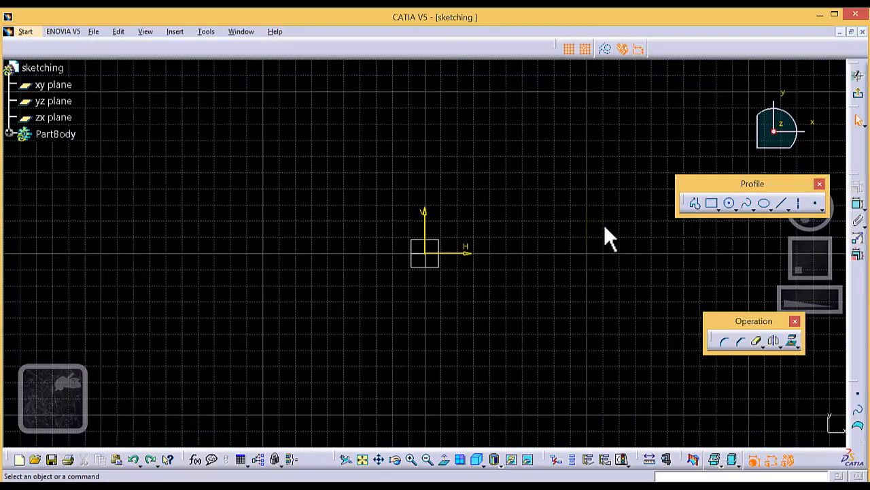
Draw a rectangle about 120 mm wide and 70 mm high with its lower-left corner on the sketch origin
click(711, 203)
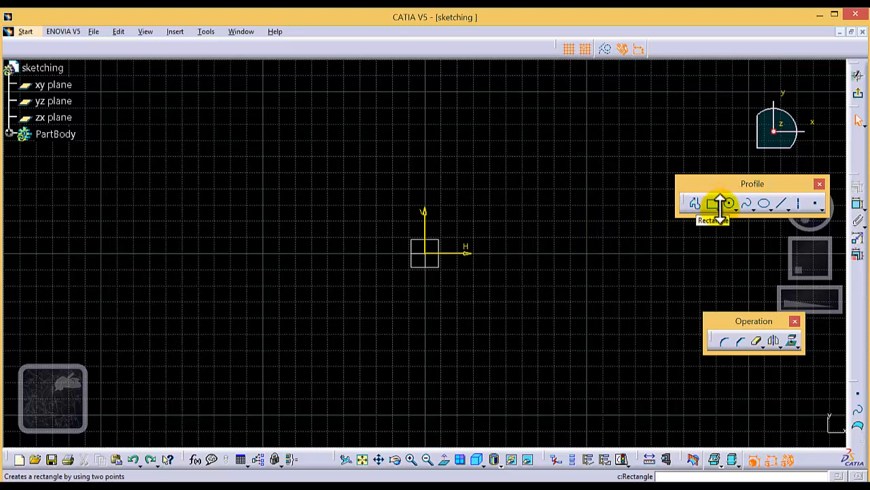
click(720, 208)
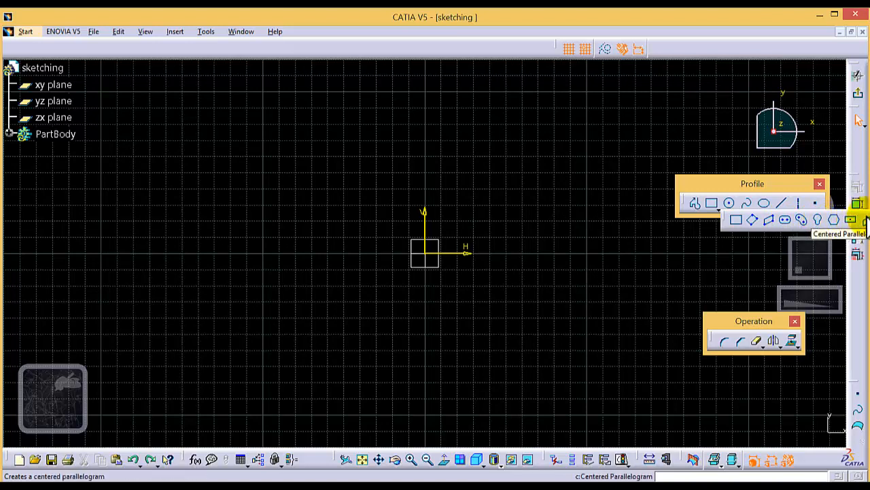
click(735, 221)
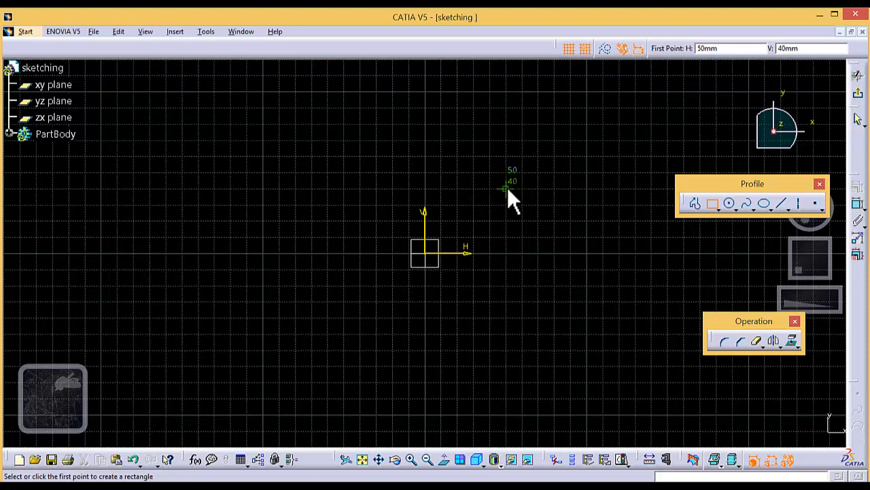
click(429, 251)
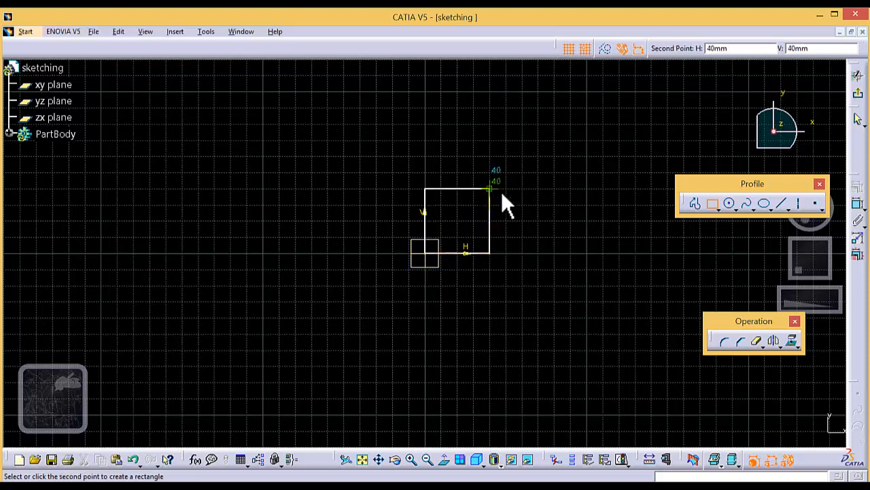
click(619, 138)
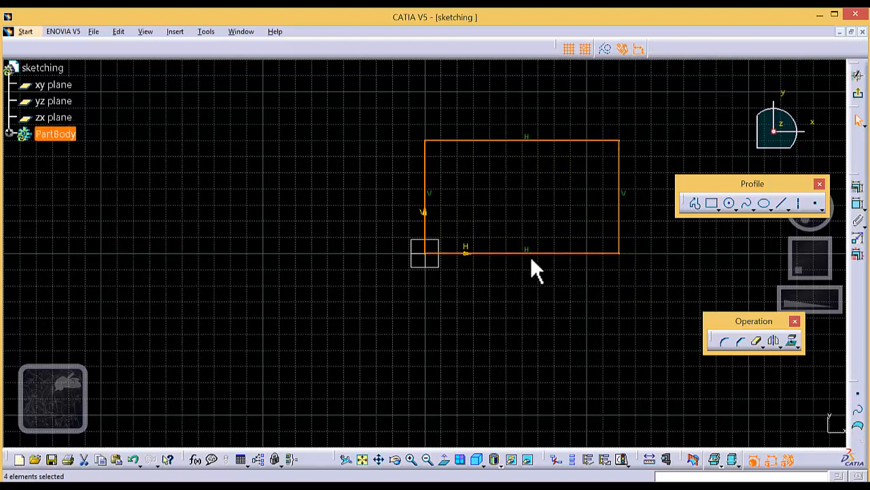
Draw a tilted Oriented Rectangle about 50 mm by 75 mm to the left of the origin, clear of the first rectangle
click(720, 209)
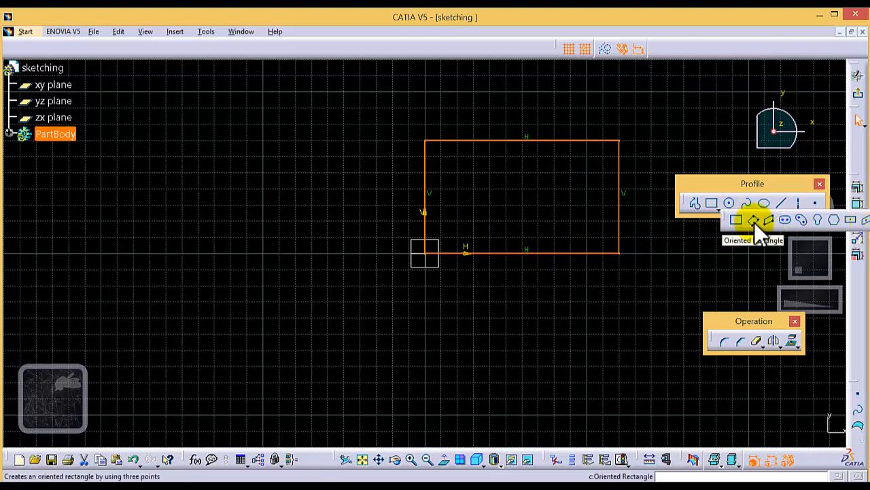
click(754, 221)
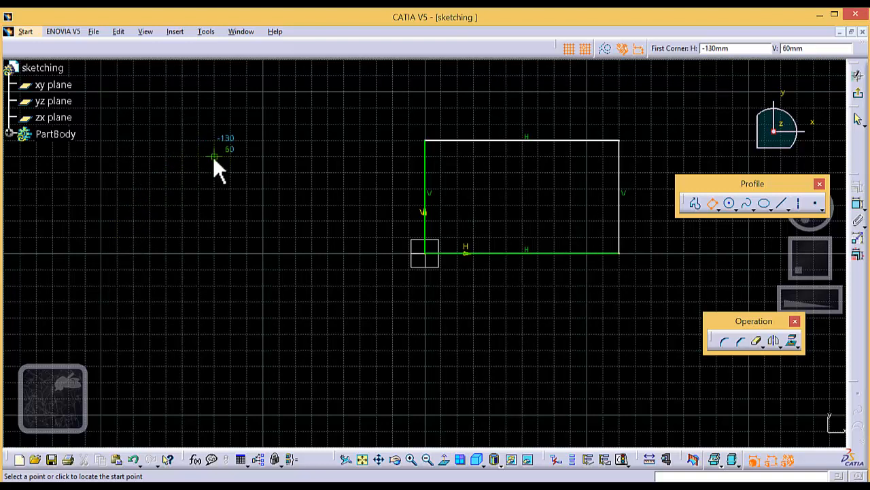
click(134, 219)
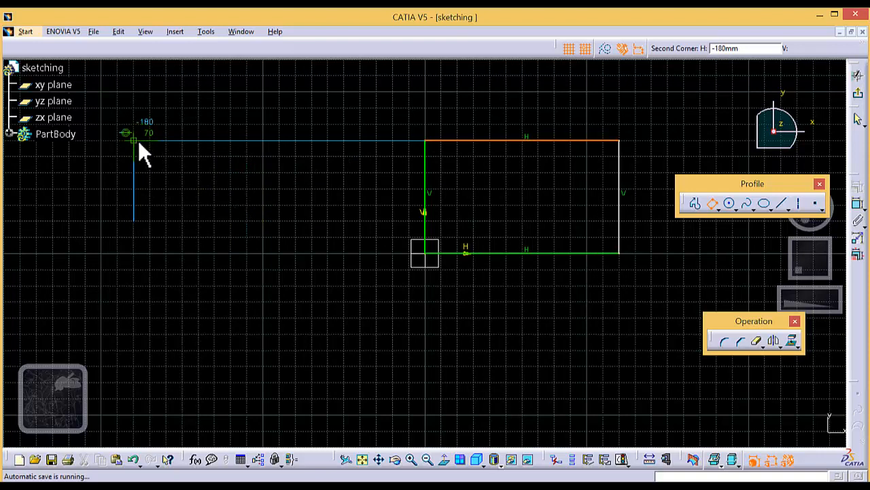
click(199, 173)
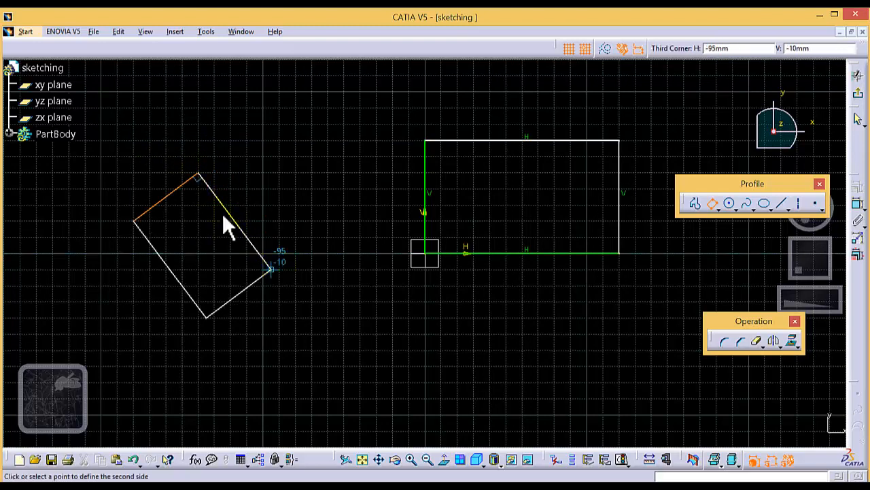
click(293, 264)
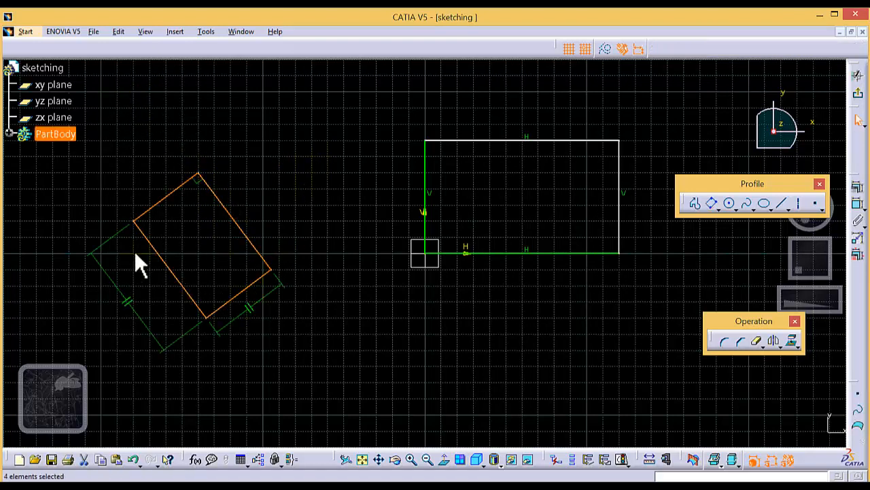
Draw a horizontal Elongated Hole below the origin with centres about 100 mm apart and a radius of about 20 mm
click(715, 209)
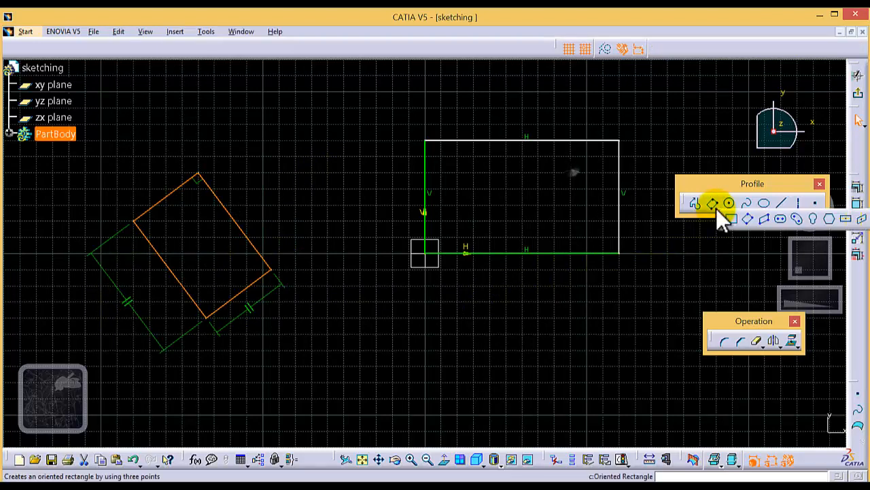
click(782, 218)
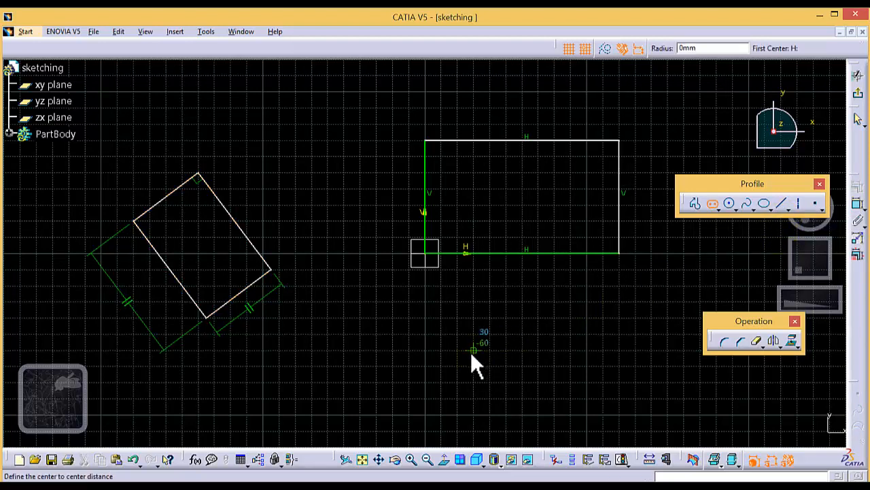
click(376, 366)
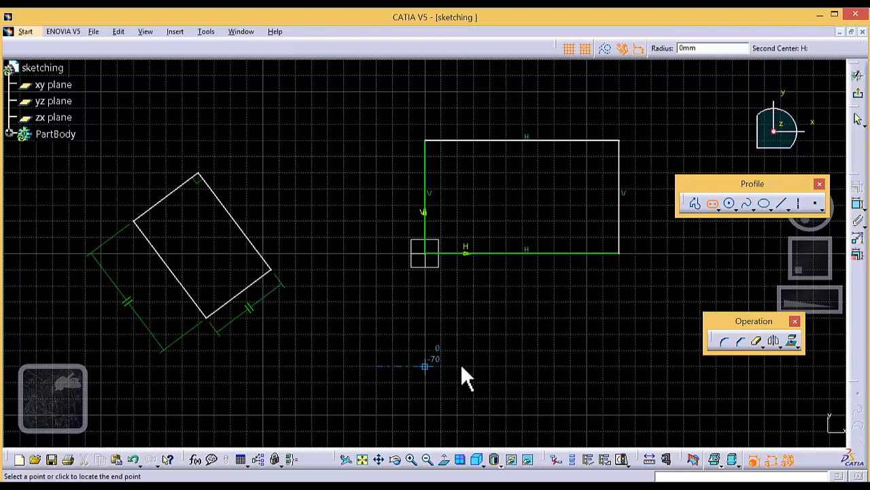
click(538, 365)
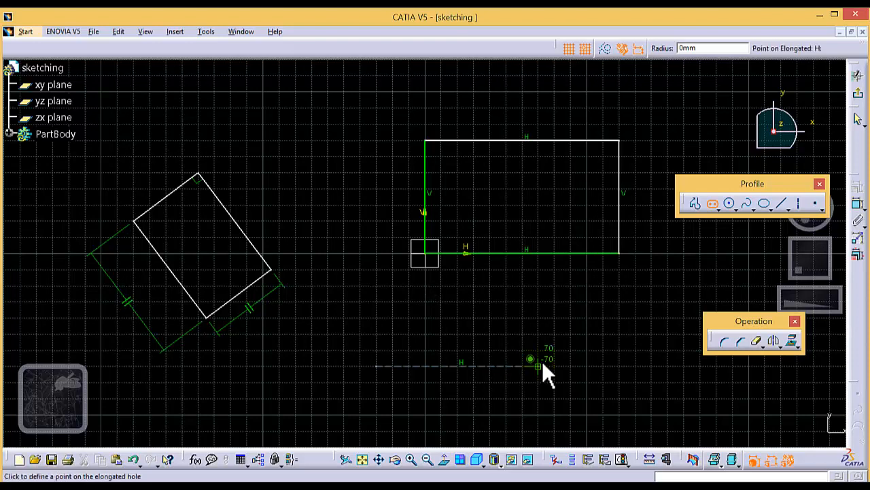
click(540, 399)
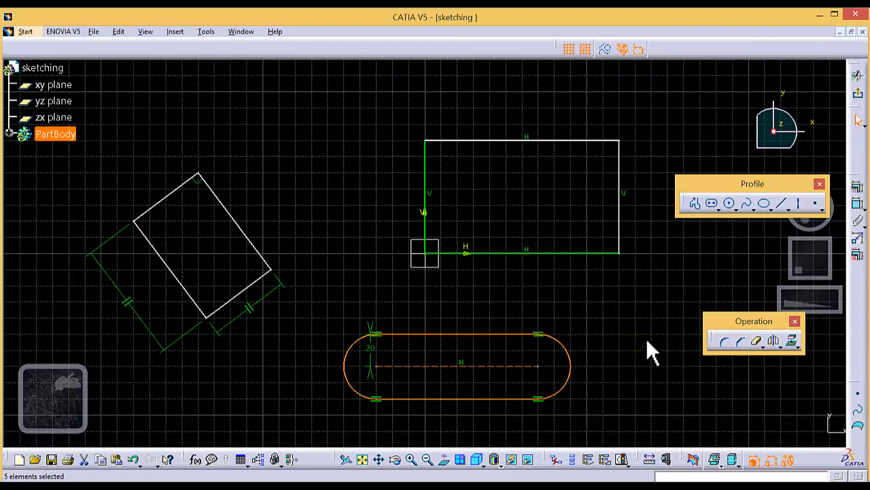
Draw a Hexagon about 80 mm across flats, centred about 60 mm to the left of and 60 mm above the origin
click(718, 211)
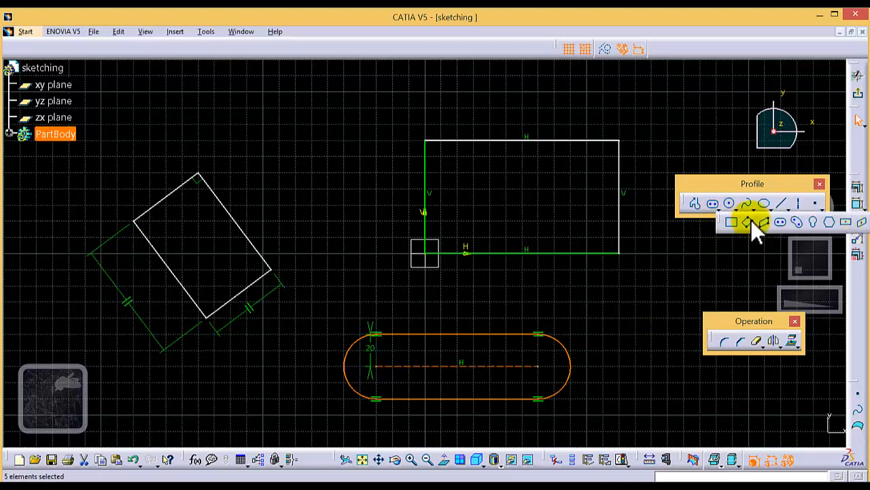
click(829, 222)
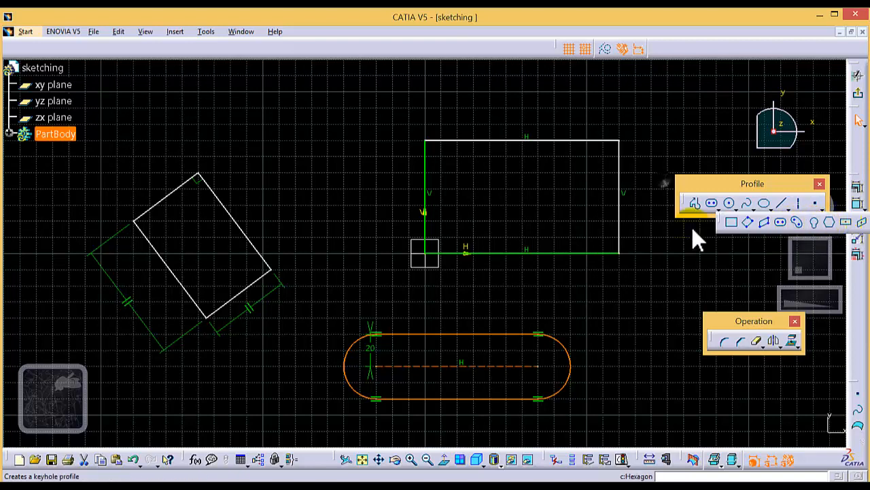
click(327, 156)
click(329, 92)
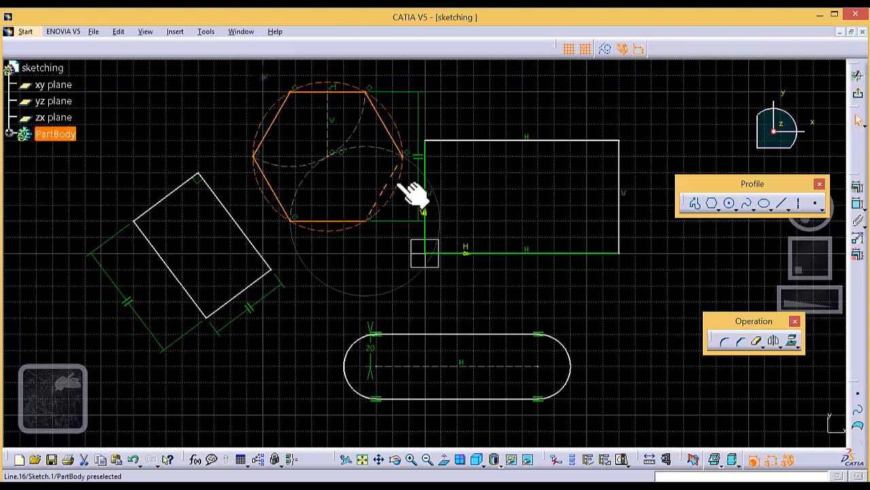
Draw a second Hexagon about 60 mm across flats, centred about 120 mm to the right of and 40 mm below the origin
click(752, 210)
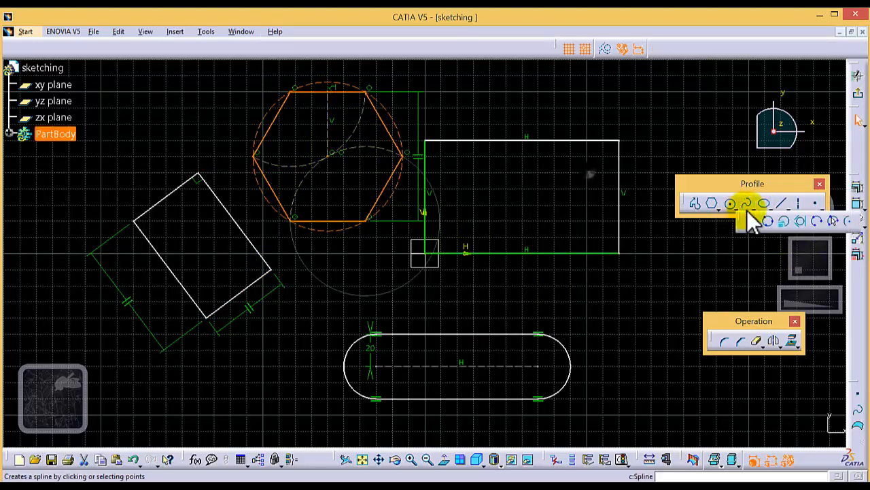
click(613, 304)
click(712, 207)
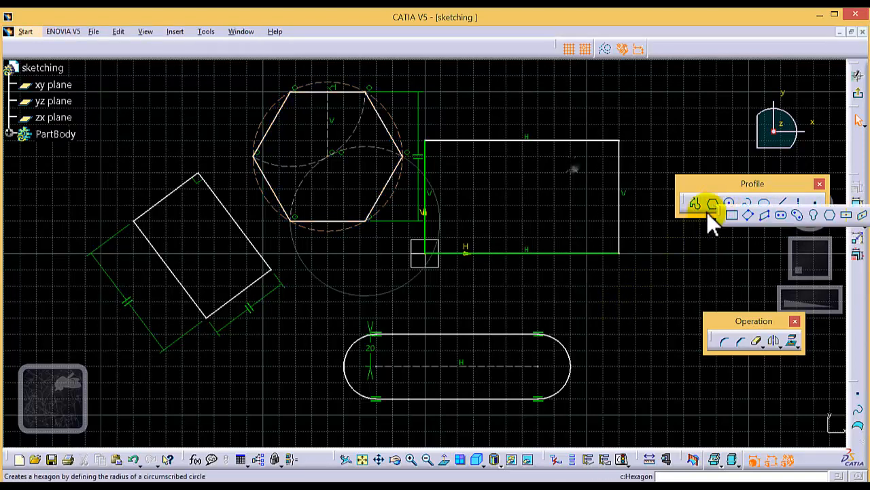
click(829, 215)
click(627, 321)
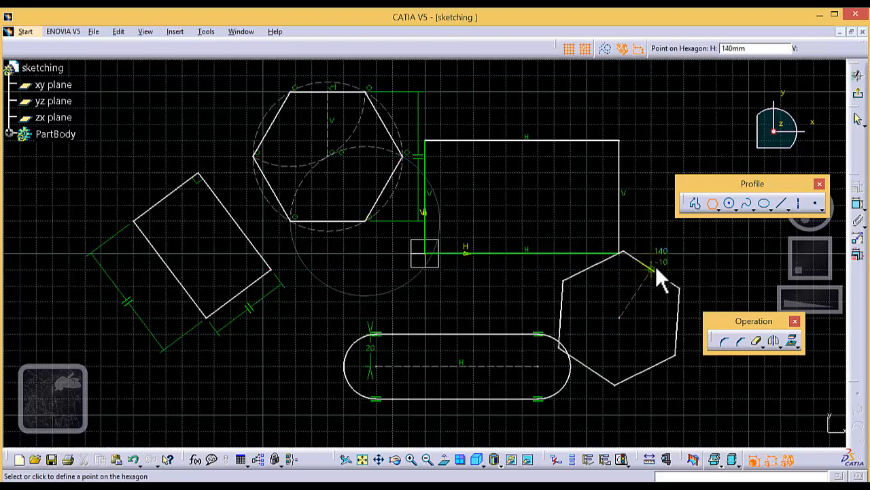
click(612, 272)
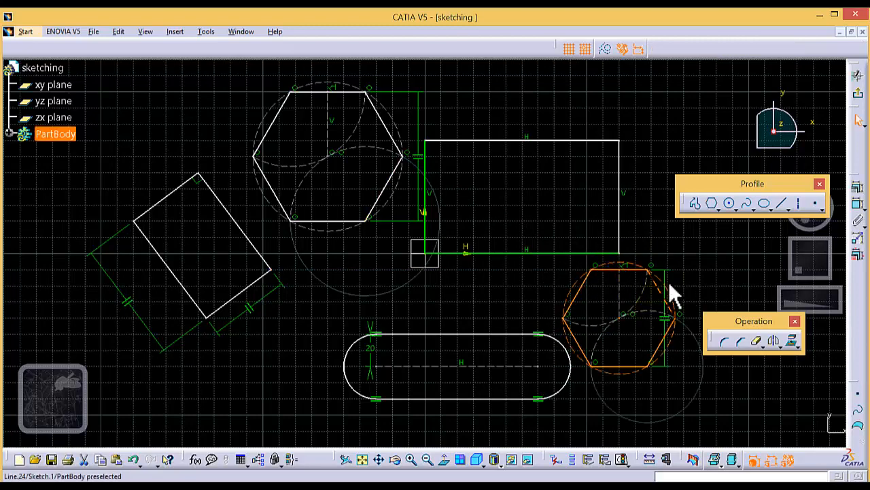
click(711, 204)
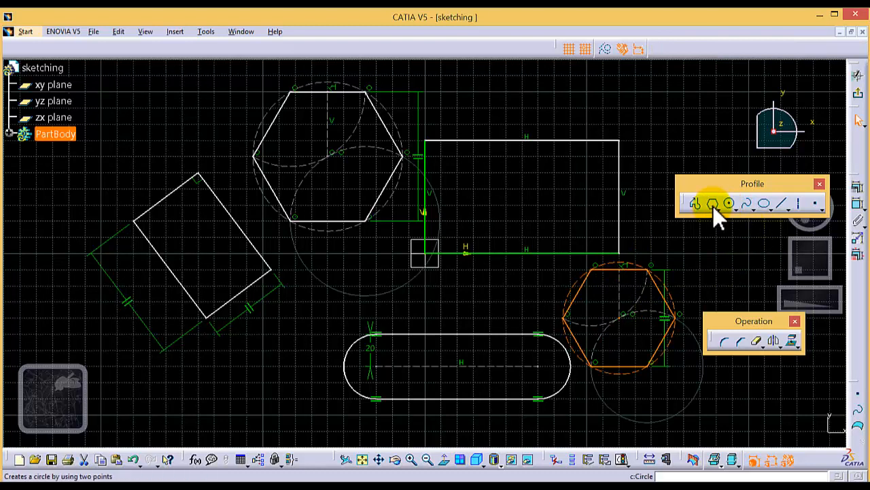
click(718, 209)
click(723, 203)
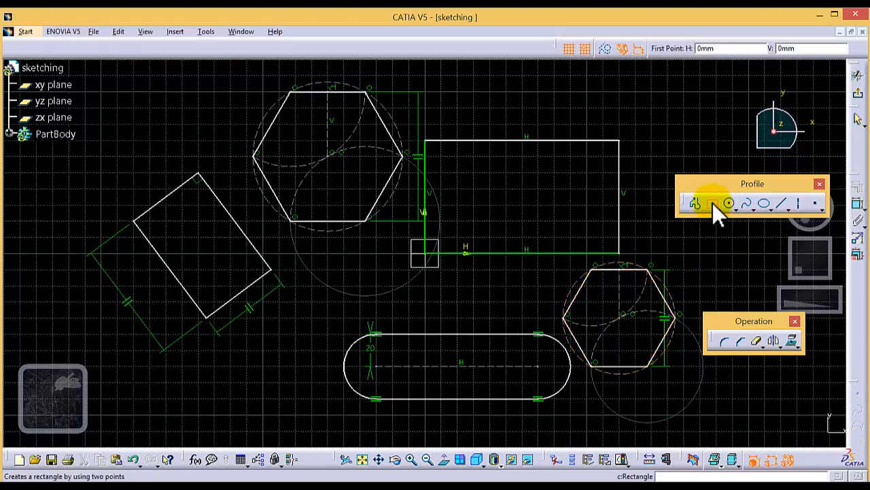
click(736, 208)
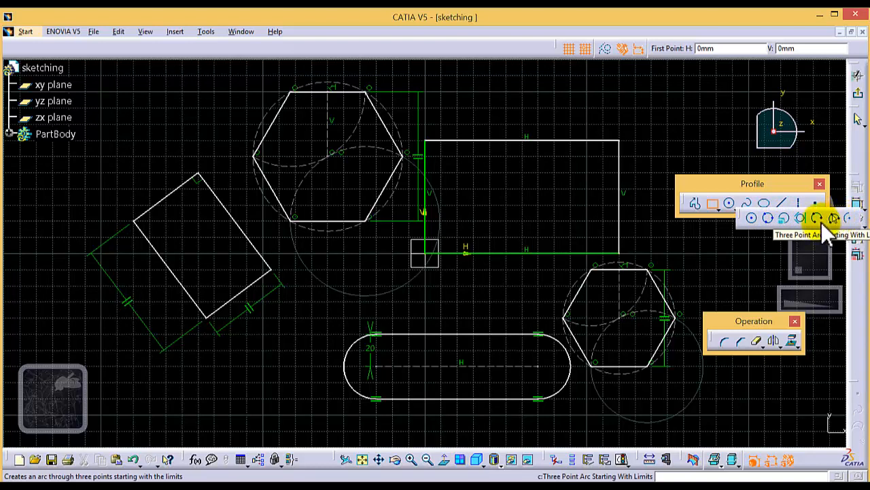
click(754, 219)
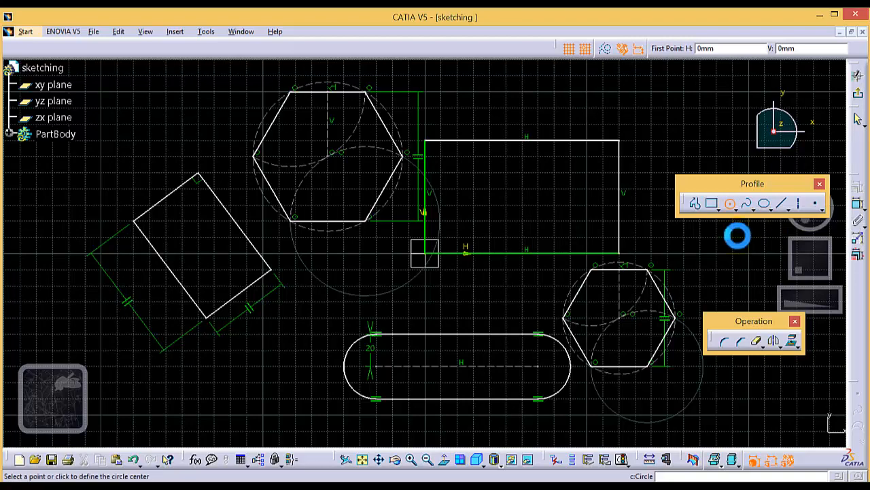
Undo both hexagons, the elongated hole, the oriented rectangle and the rectangle to empty the sketch
click(135, 459)
click(135, 459)
click(135, 459)
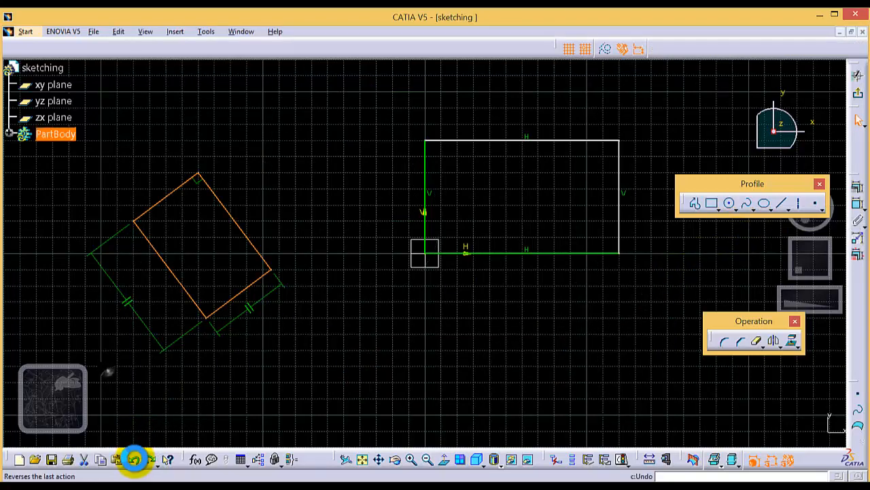
click(135, 458)
click(135, 459)
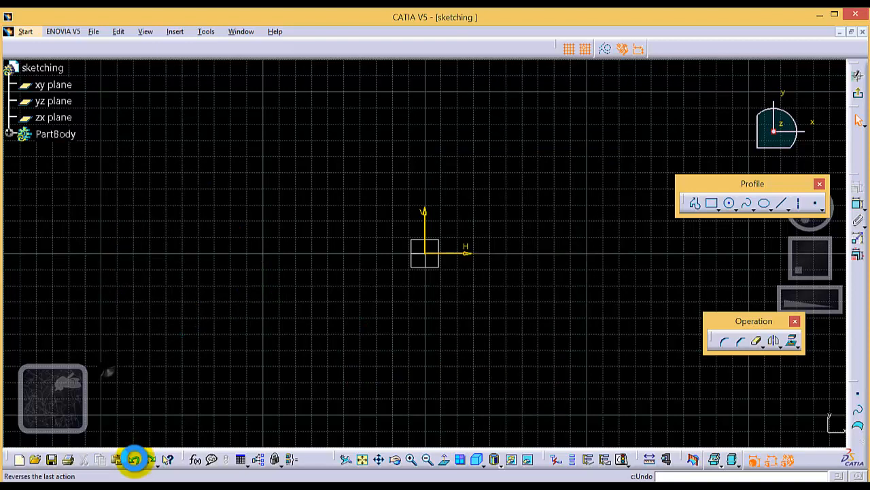
Draw an open Spline looping around the origin from about (20, 20) mm through many control points, ending at about (60, -70) mm
click(755, 208)
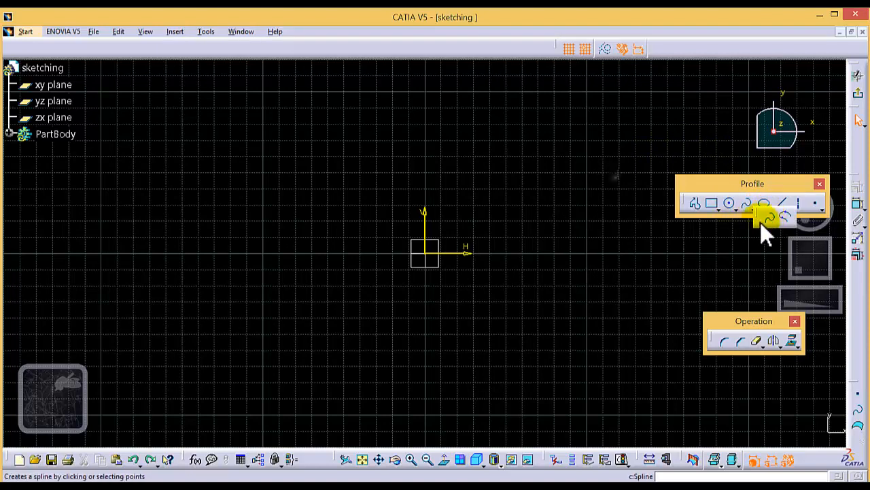
click(763, 215)
click(456, 220)
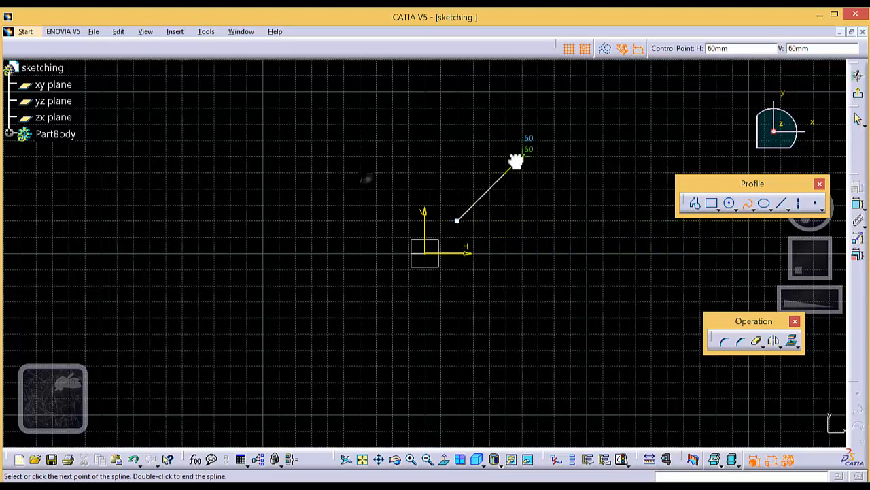
click(521, 157)
click(570, 204)
click(619, 253)
click(570, 285)
click(472, 317)
click(425, 317)
click(392, 301)
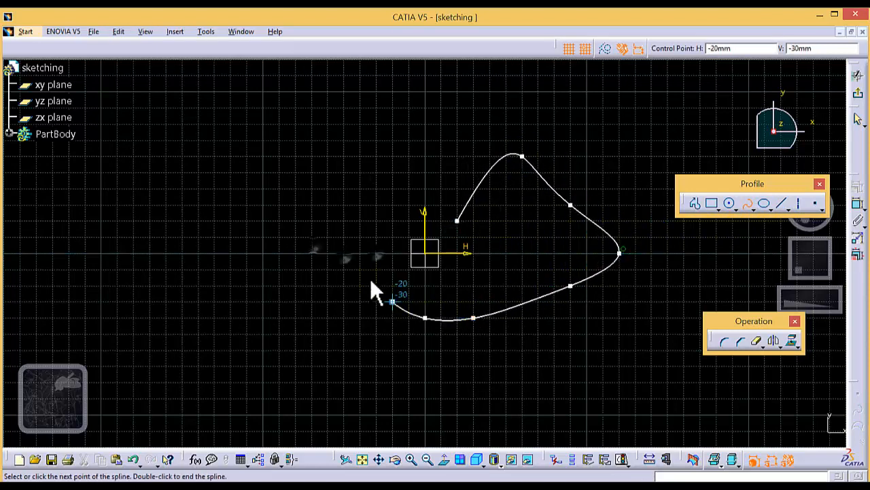
click(376, 286)
click(361, 220)
click(360, 172)
click(360, 140)
click(408, 91)
click(521, 91)
click(570, 107)
click(618, 140)
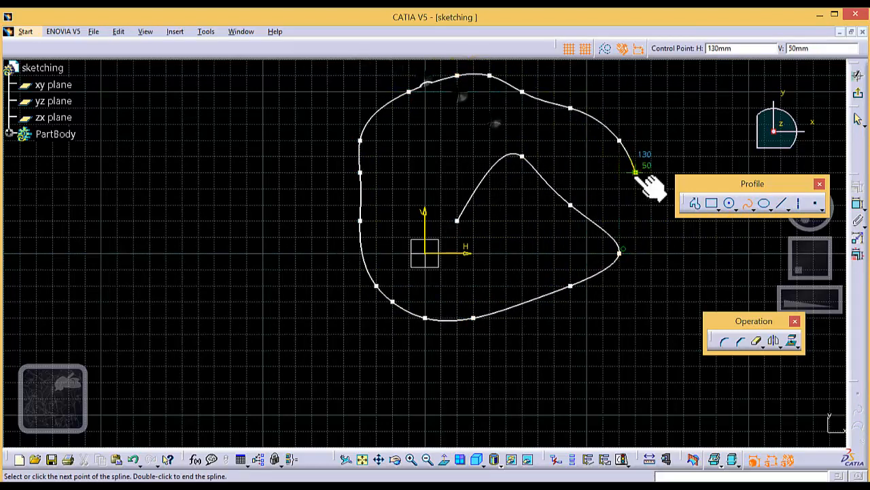
click(636, 172)
click(652, 220)
click(667, 269)
click(635, 318)
click(586, 318)
click(522, 365)
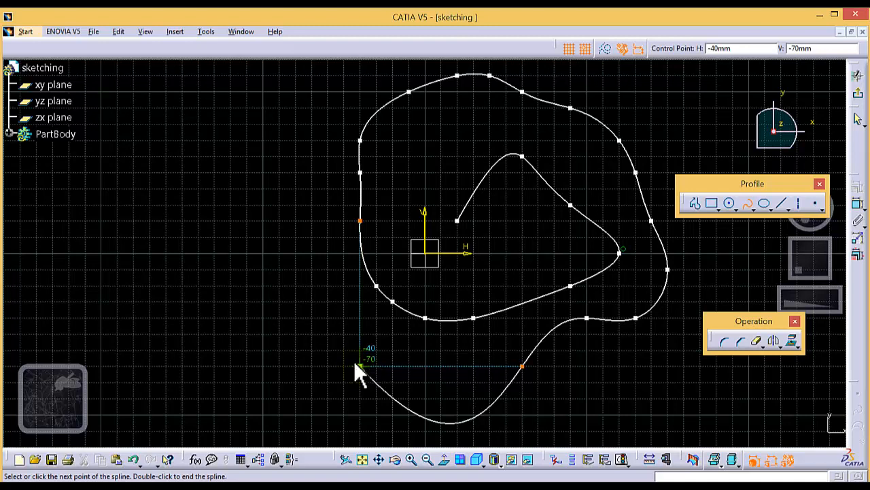
key(Escape)
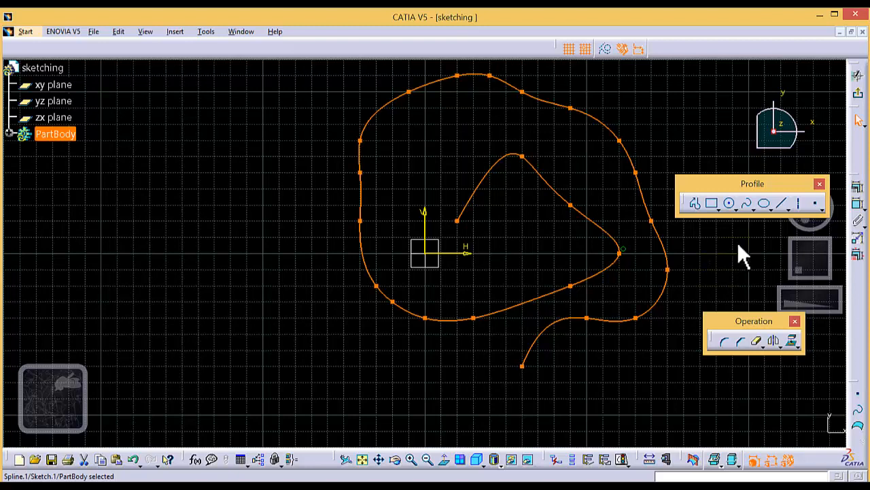
Draw a horizontal Line about 80 mm long on the H axis, from about -200 mm to -120 mm, left of the spline
click(768, 207)
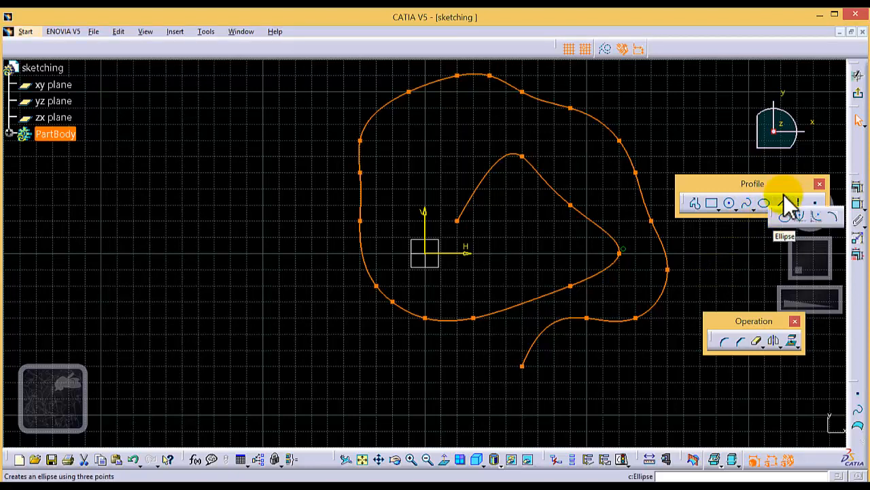
click(783, 203)
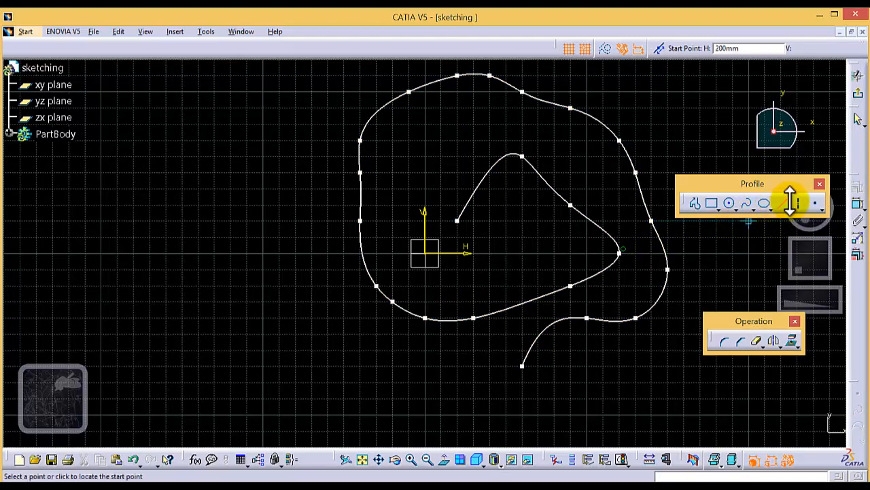
click(101, 253)
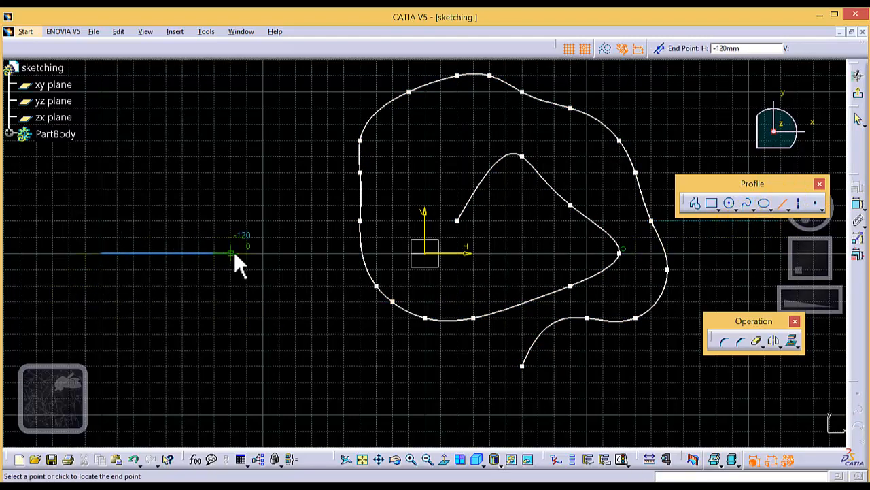
click(234, 254)
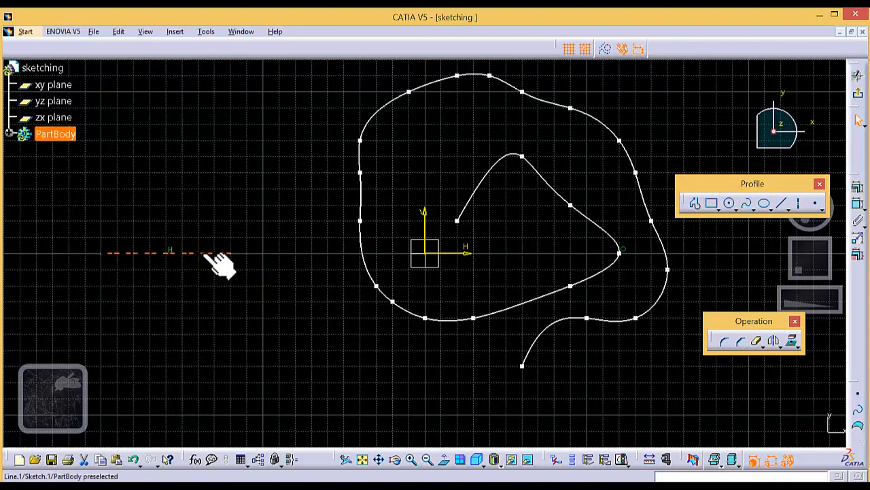
Draw a vertical Line about 50 mm long upward from the right endpoint of the horizontal line
click(782, 203)
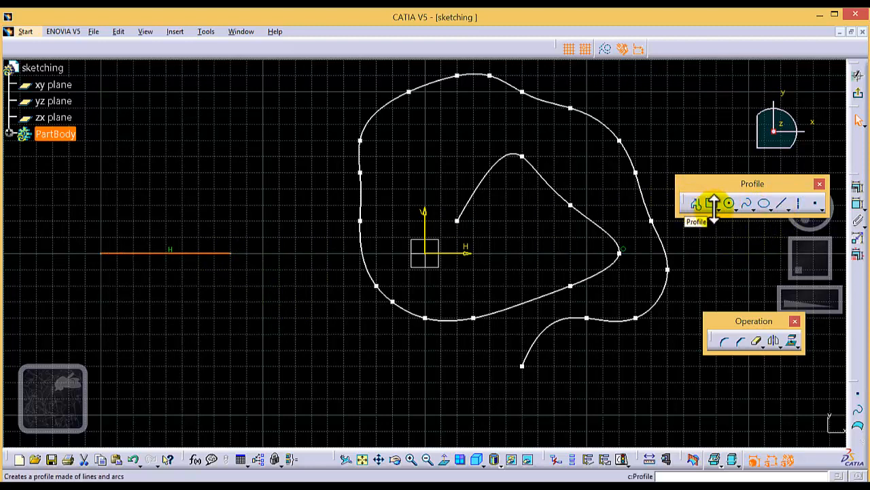
click(792, 202)
click(694, 202)
click(782, 204)
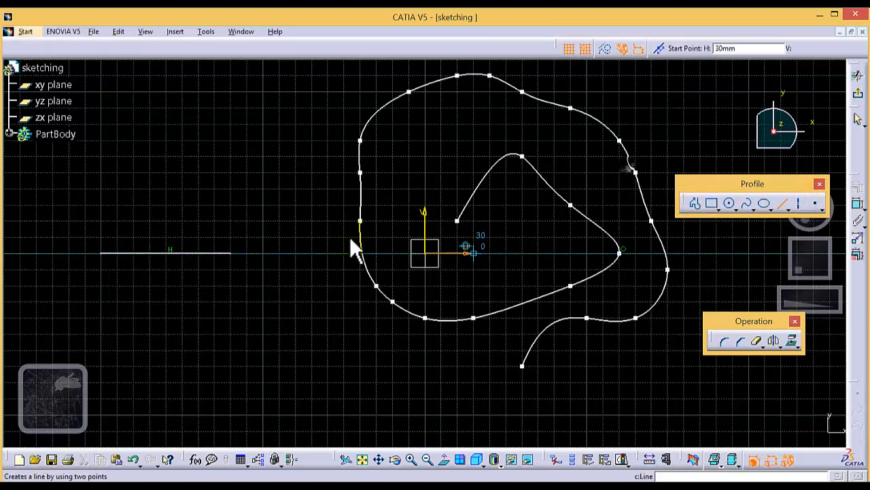
click(231, 253)
click(230, 173)
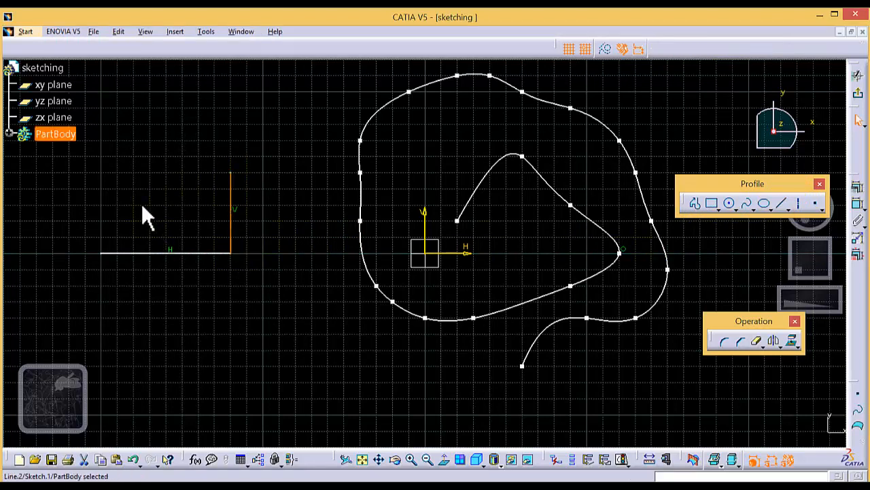
Place a Point at about (-80, -50) mm, in the empty area below and to the right of the two lines
click(782, 204)
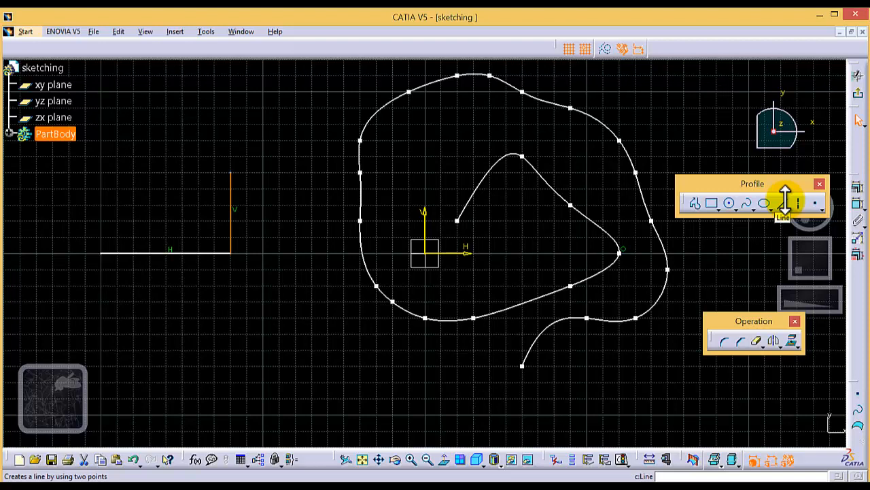
click(800, 204)
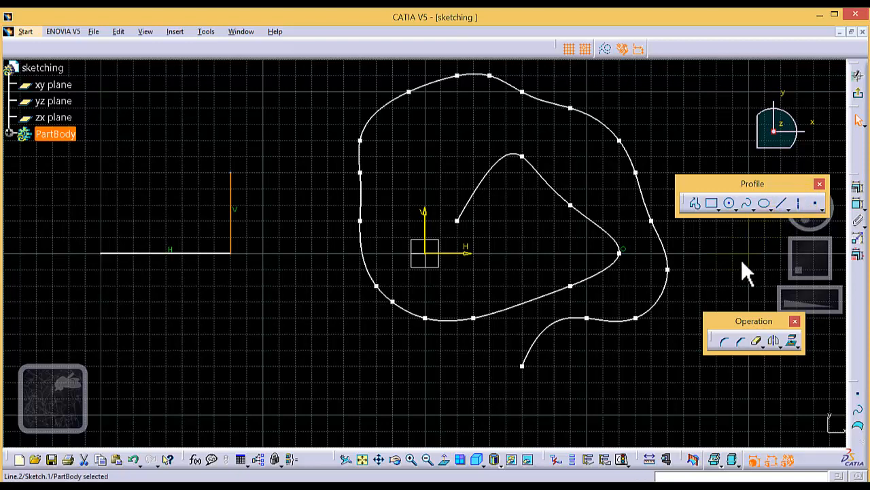
click(818, 203)
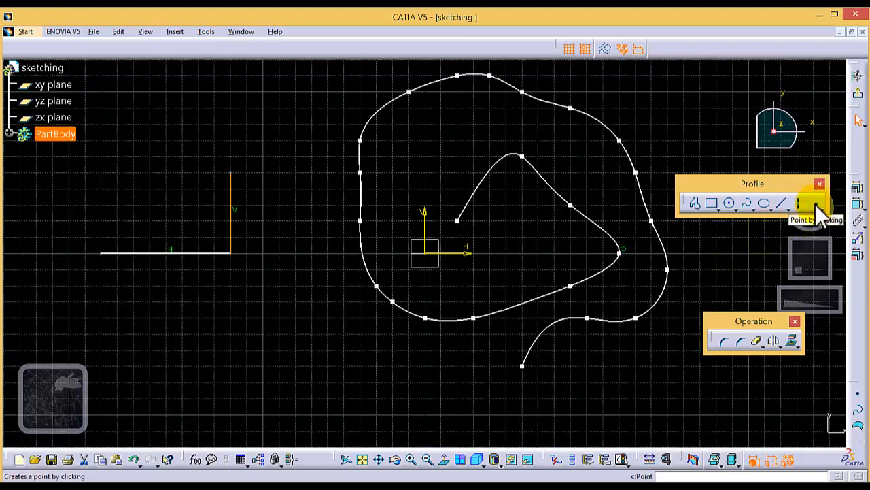
click(295, 333)
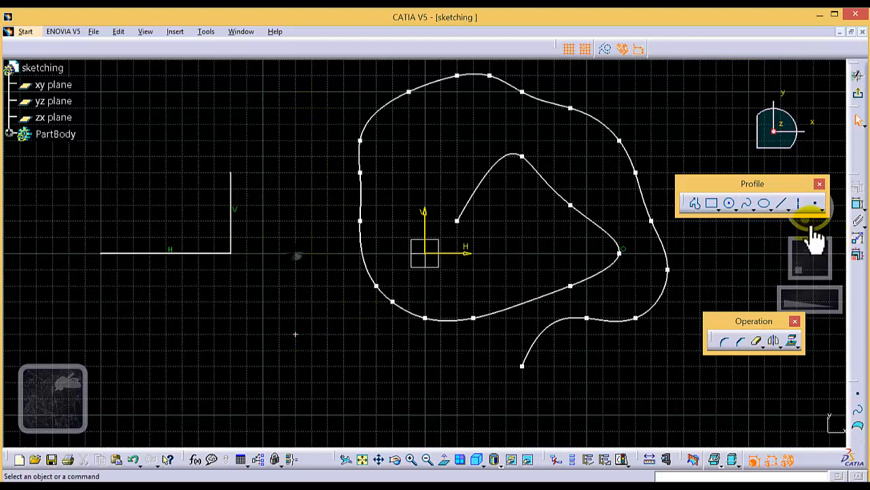
Place another Point at about (10, -70) mm, below the origin, and close the sketching part without saving
click(816, 203)
click(440, 366)
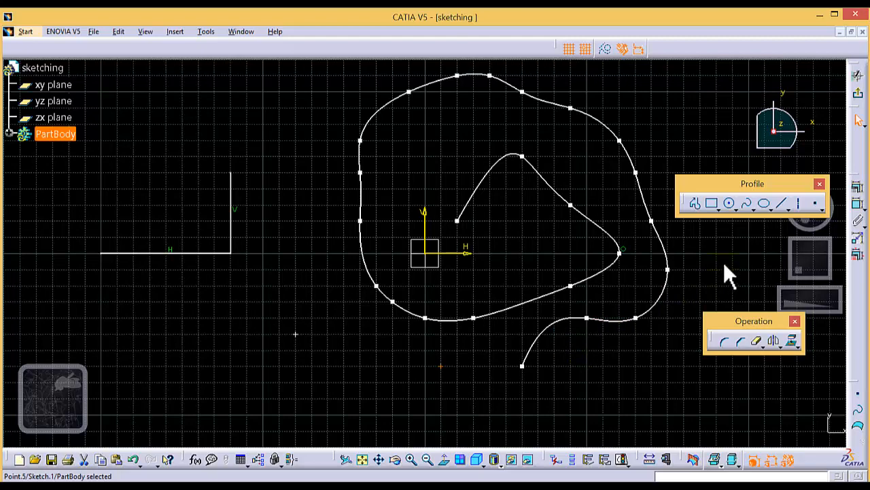
click(863, 32)
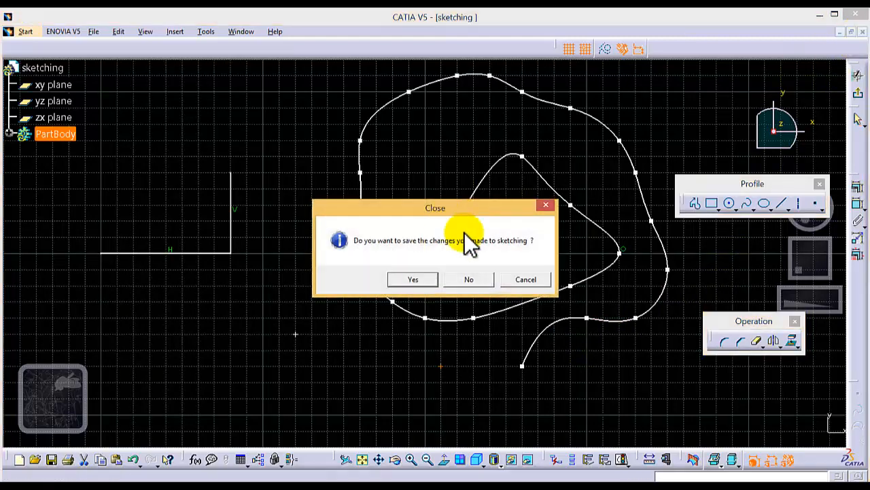
click(467, 278)
Create a new Part Design part named Units and start a sketch on its yz plane
click(18, 32)
mouse_move(23, 60)
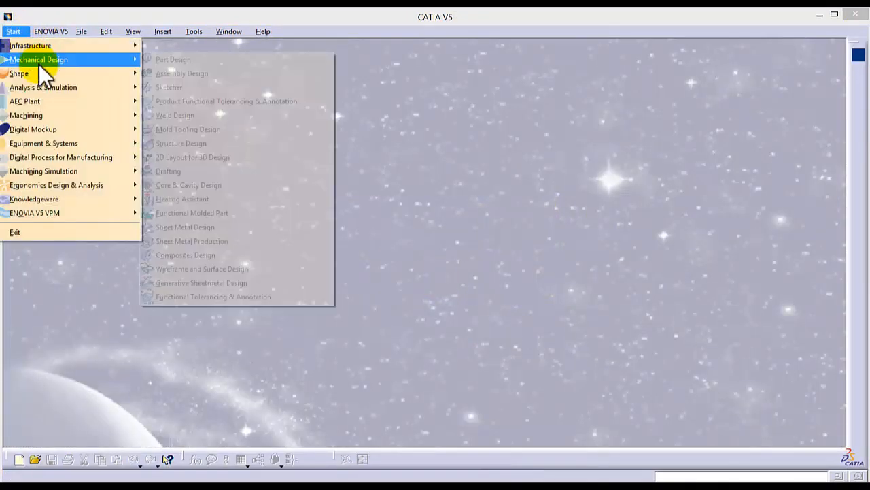
click(170, 60)
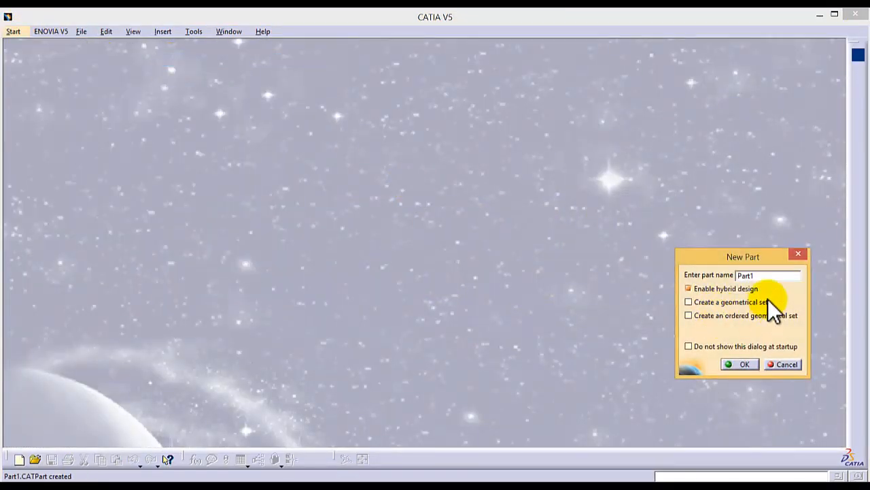
double_click(771, 275)
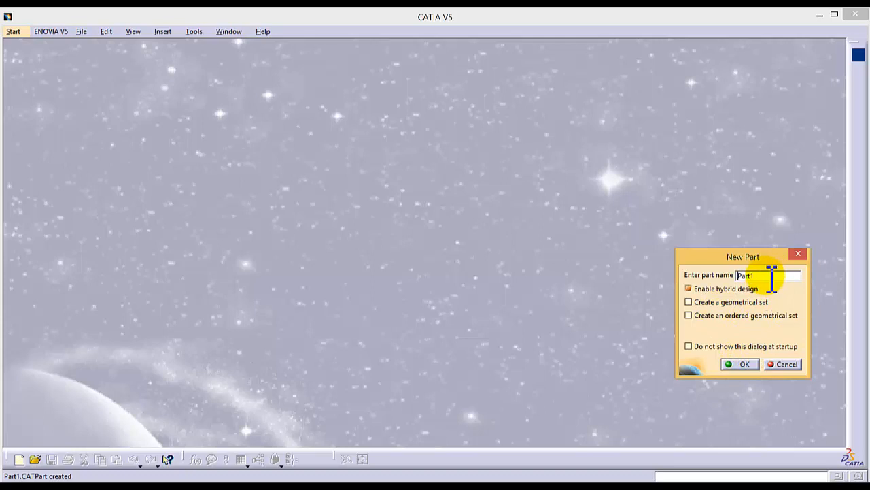
text(Units)
click(683, 272)
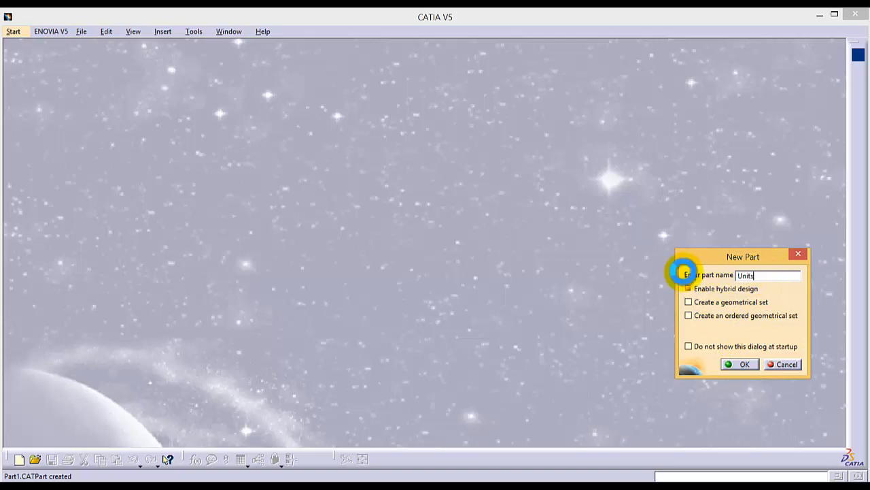
key(Return)
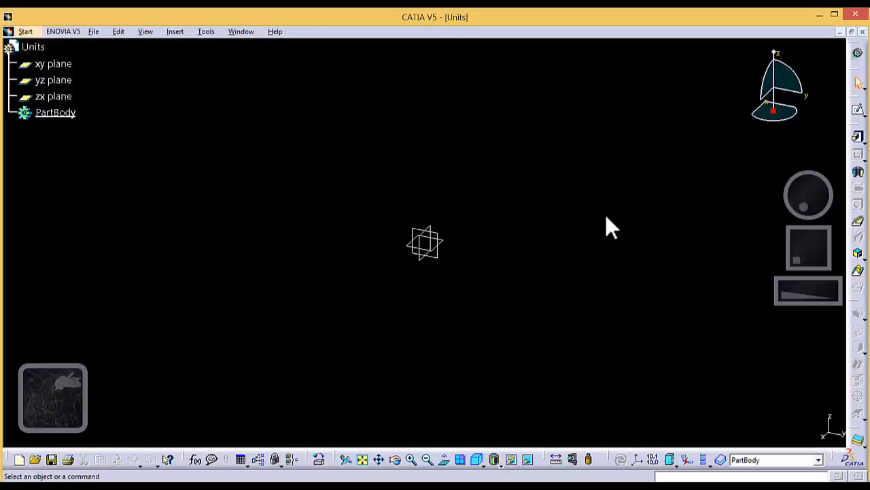
click(431, 229)
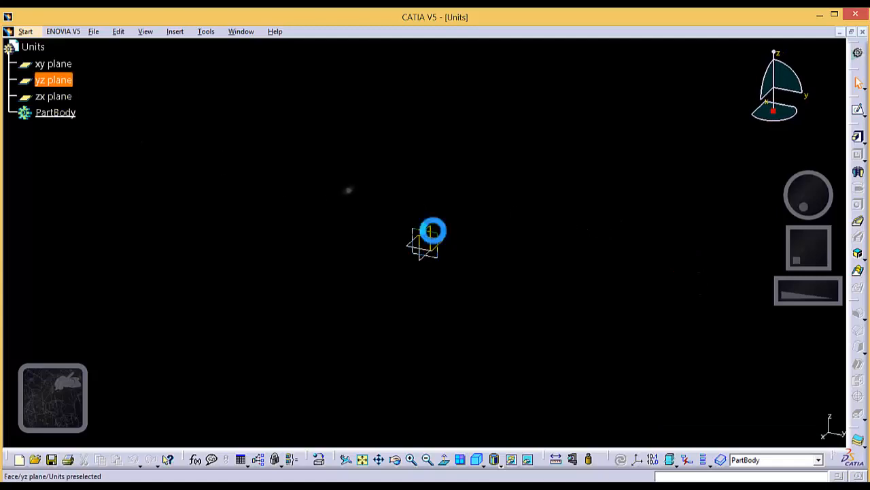
click(858, 109)
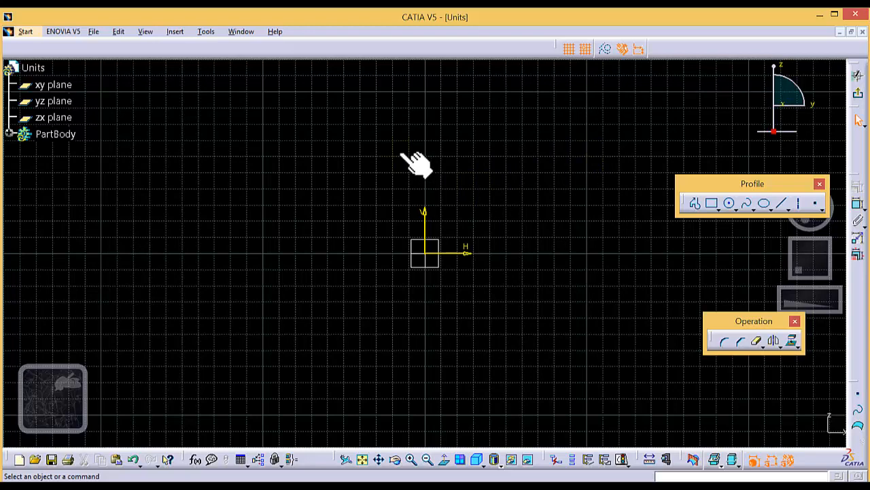
Set the default length unit to Inch (in) in the Parameters and Measure options and apply it
click(206, 31)
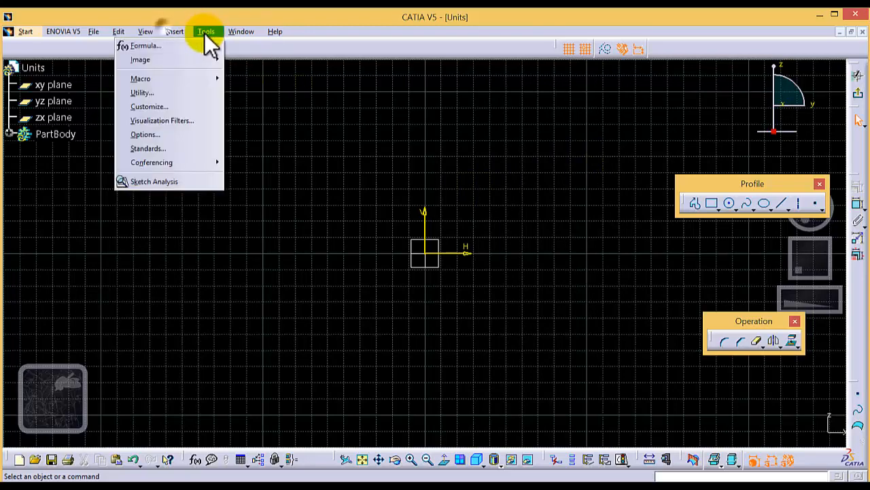
click(156, 134)
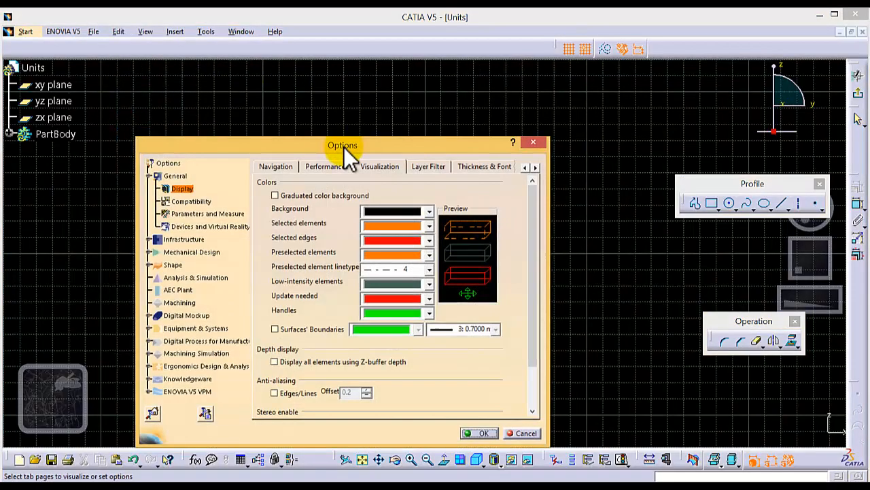
click(191, 214)
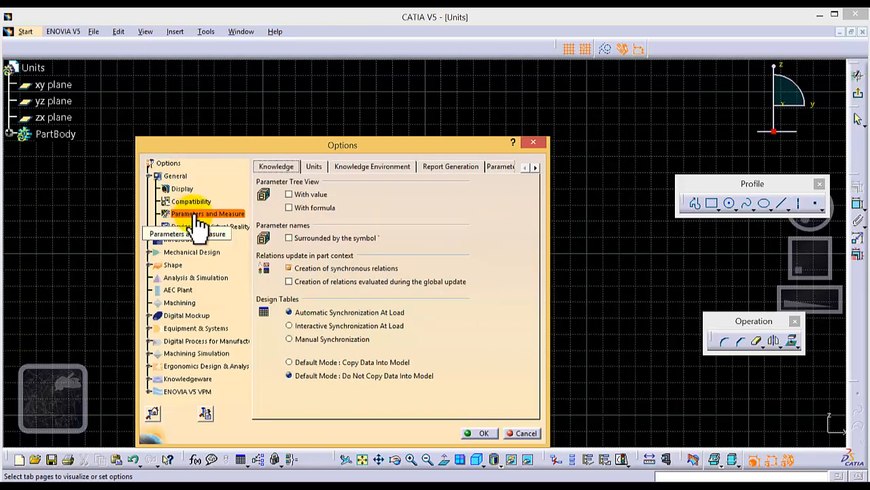
click(310, 167)
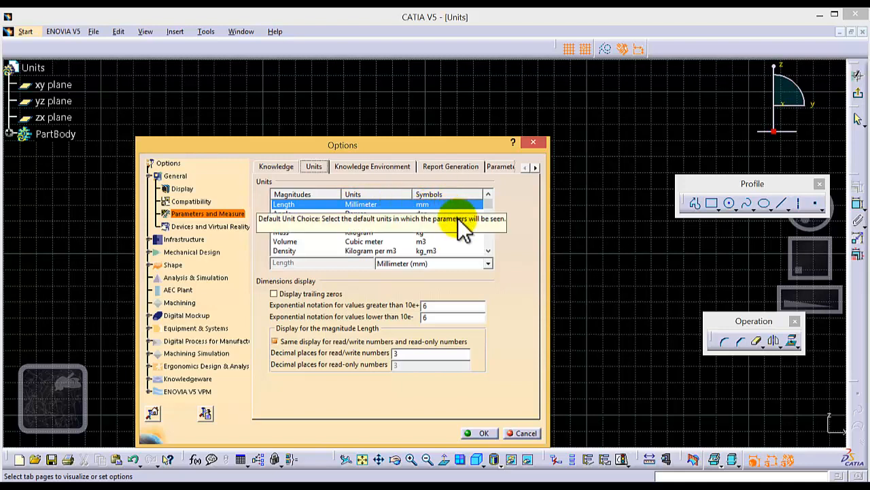
click(486, 262)
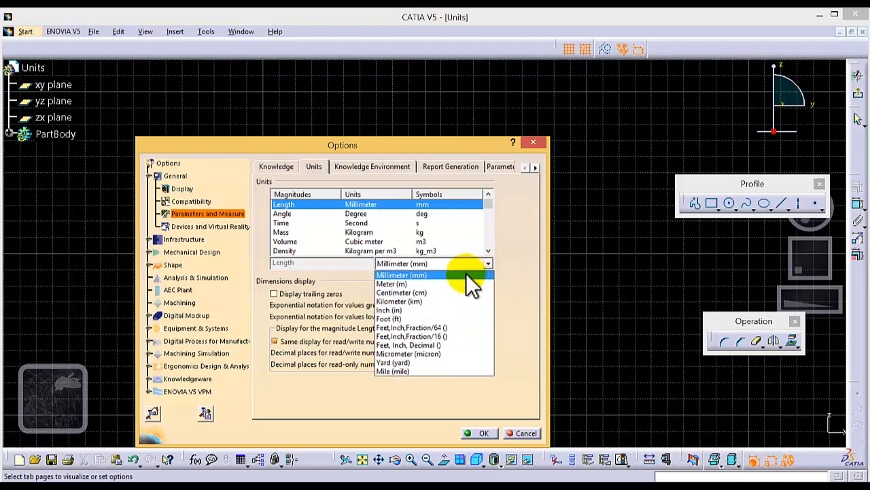
click(431, 309)
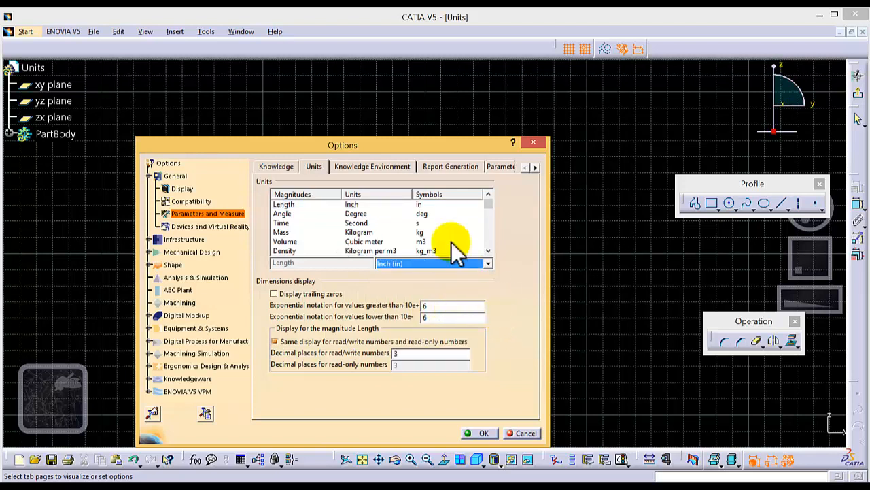
click(482, 433)
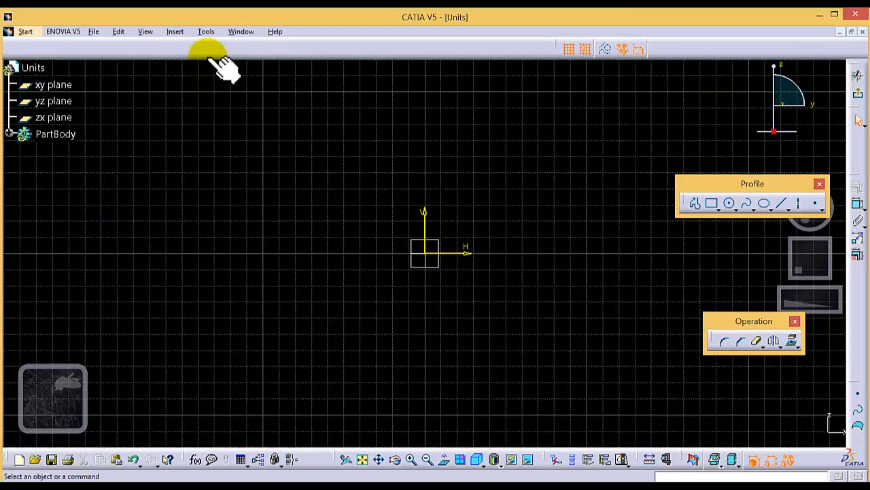
Switch the default length unit back to Millimeter (mm) in the Parameters and Measure options and apply it
click(209, 34)
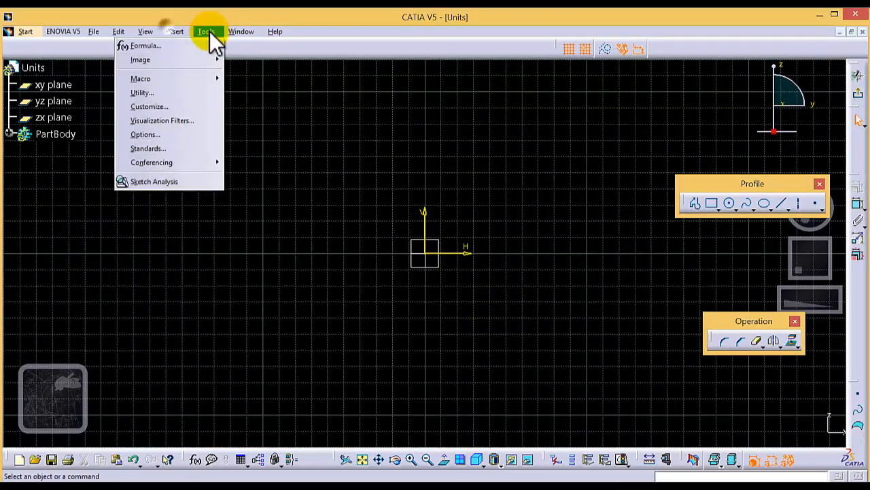
click(188, 134)
drag(350, 155, 403, 116)
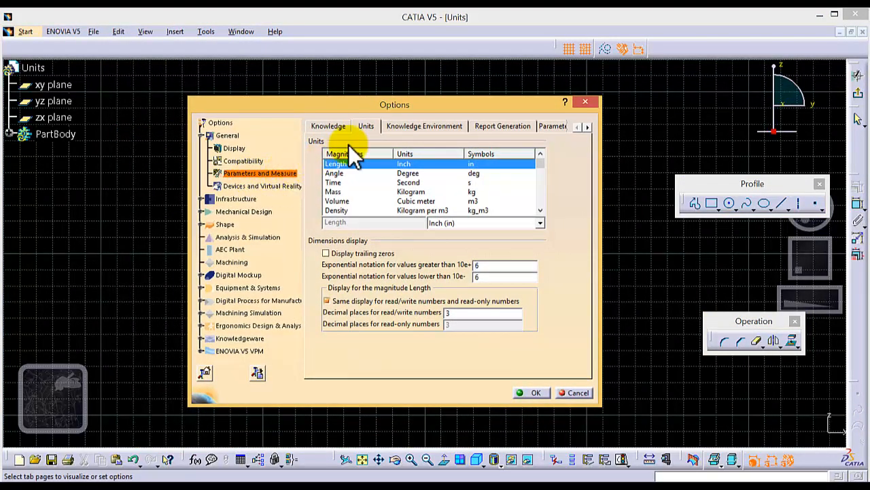
click(539, 224)
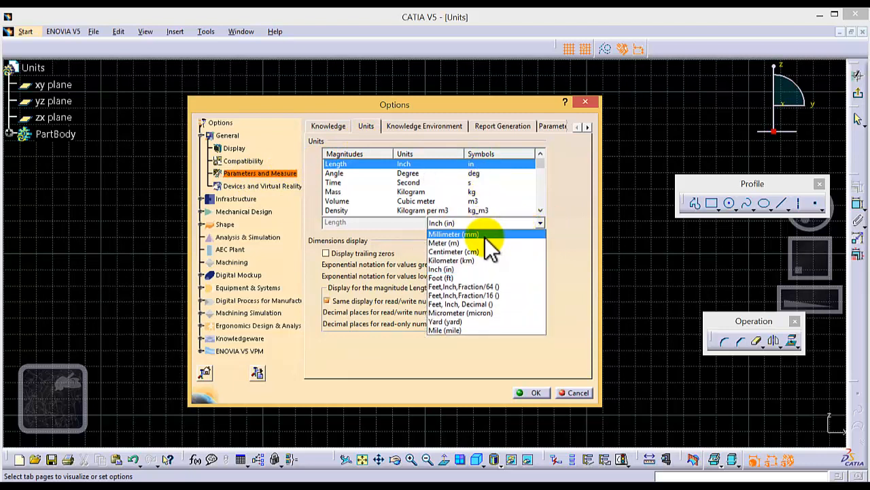
click(479, 236)
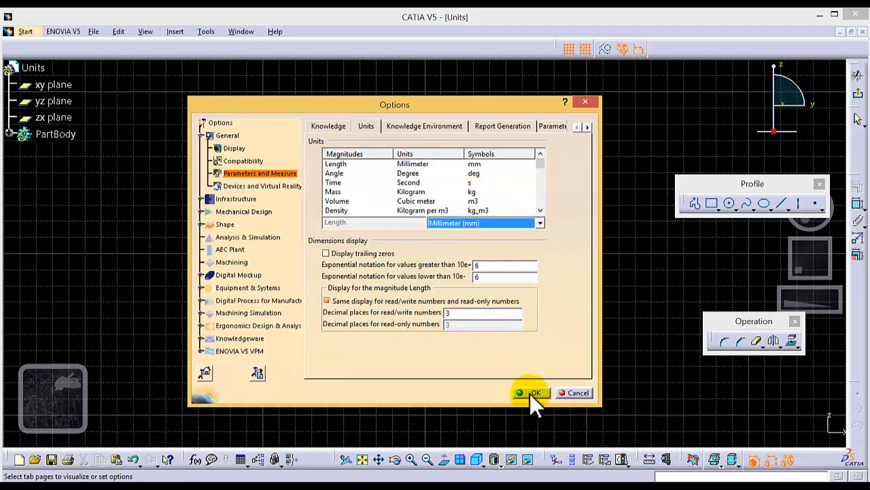
click(530, 393)
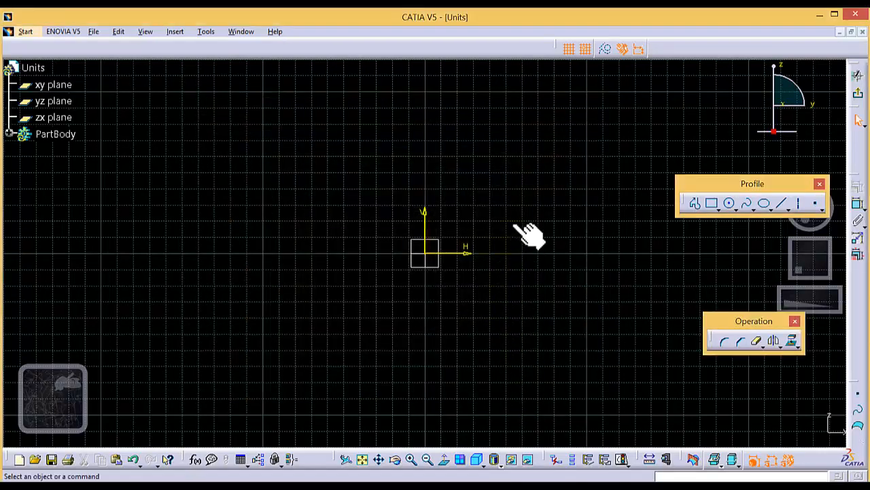